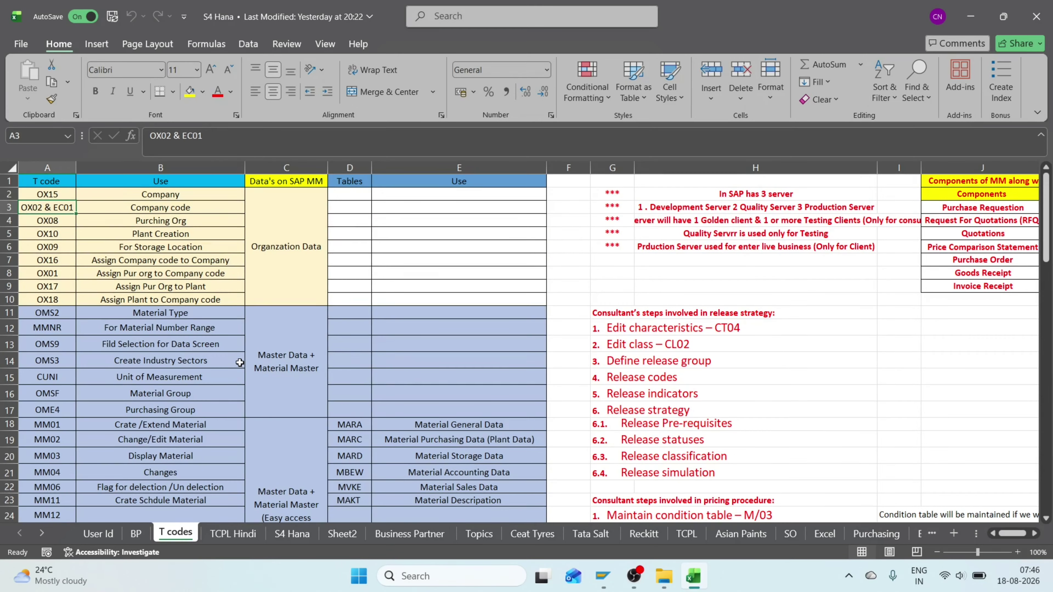
Look through the T codes sheet for the vendor master transaction codes, from Create Vendor (MK01) to Changes (MK04)
key("Down")
key("Down")
key("Down")
key("Down")
key("Down")
key("Down")
key("Down")
key("Down")
key("Down")
key("Down")
key("Down")
key("Down")
key("Down")
key("Down")
key("Down")
key("Down")
key("Down")
key("Down")
key("Down")
key("Down")
key("Down")
key("Down")
key("Down")
key("Down")
key("Down")
key("Down")
key("Down")
key("Down")
key("Down")
key("Down")
key("Down")
key("Down")
key("Down")
key("Down")
key("Down")
key("Down")
key("Down")
key("Down")
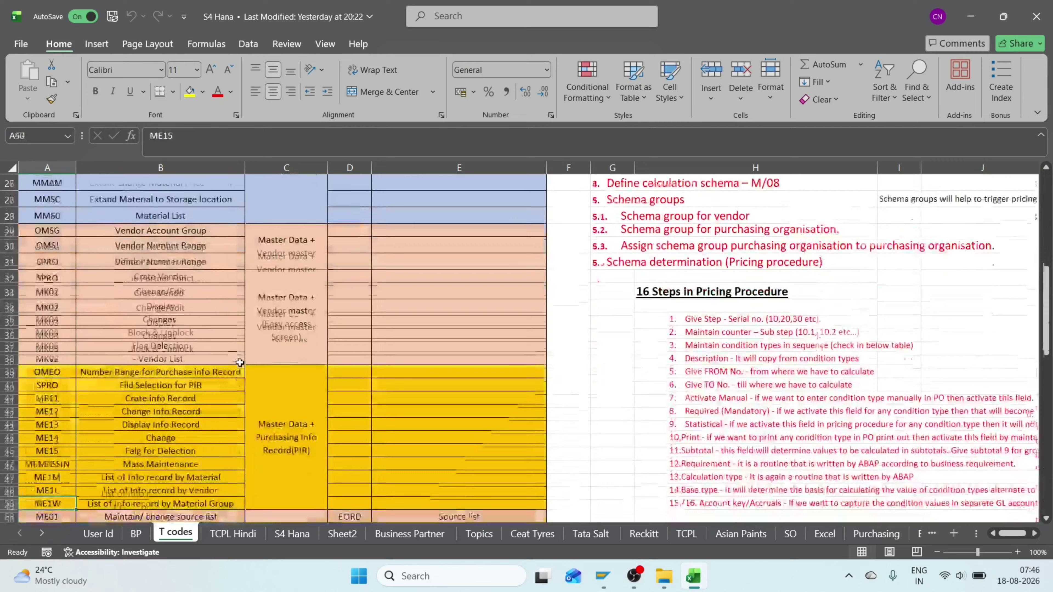
key("Up")
key("Up")
key("Up")
key("Up")
key("Up")
key("Up")
key("Up")
key("Up")
key("Up")
key("Up")
key("Up")
key("Up")
key("Up")
key("Up")
key("Up")
key("Up")
key("Up")
key("Up")
key("Up")
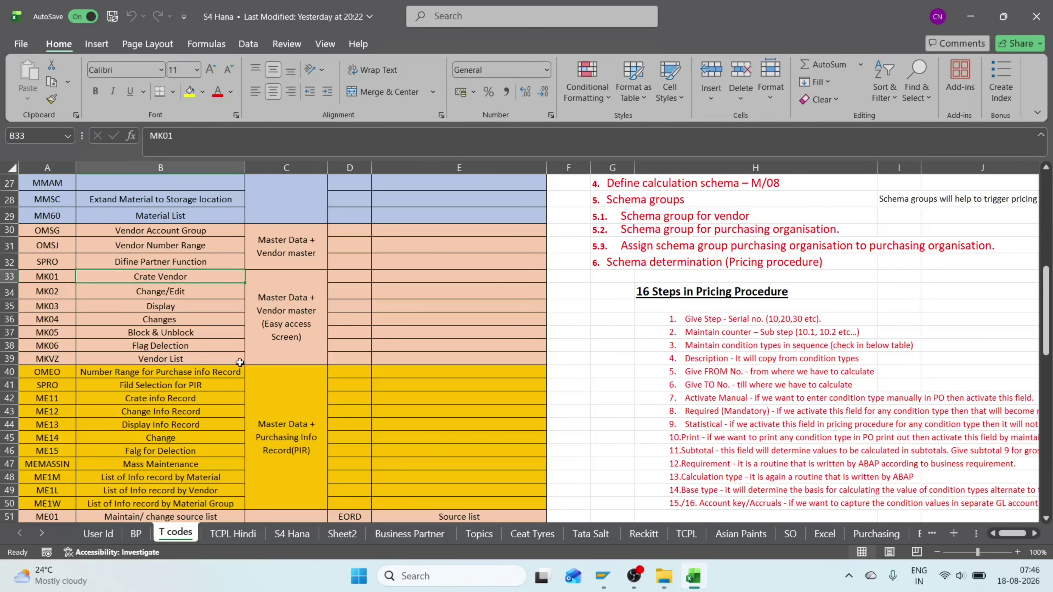
key("Down")
key("Down")
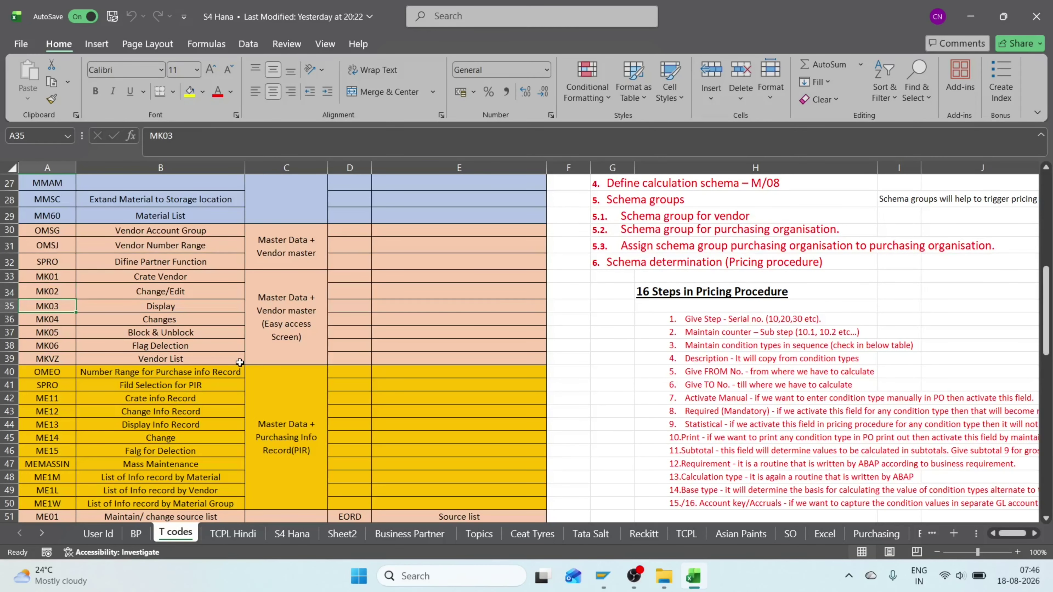
key("Down")
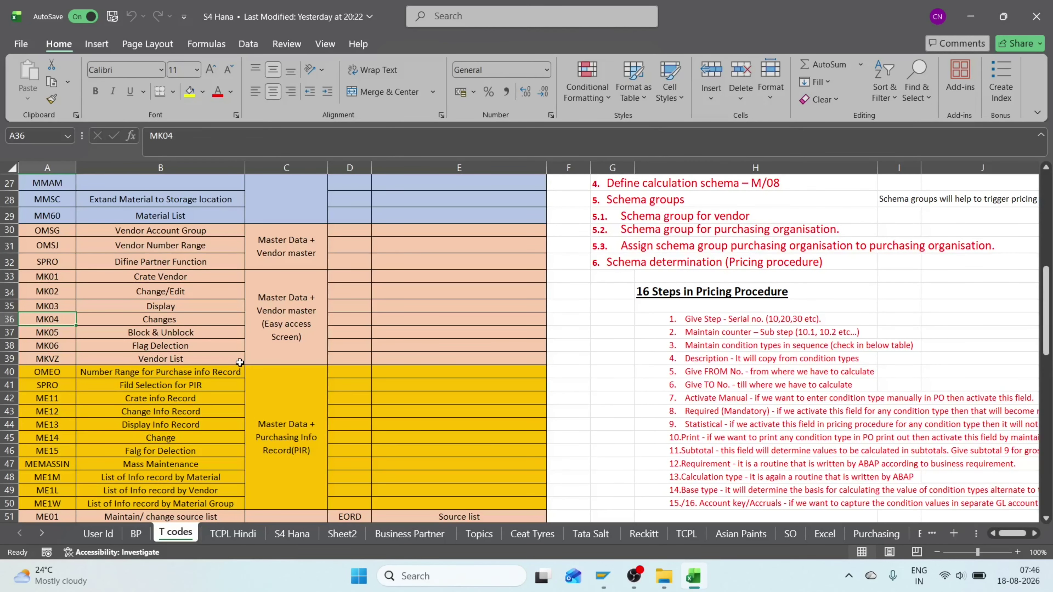
key("Up")
key("Up")
key("Up")
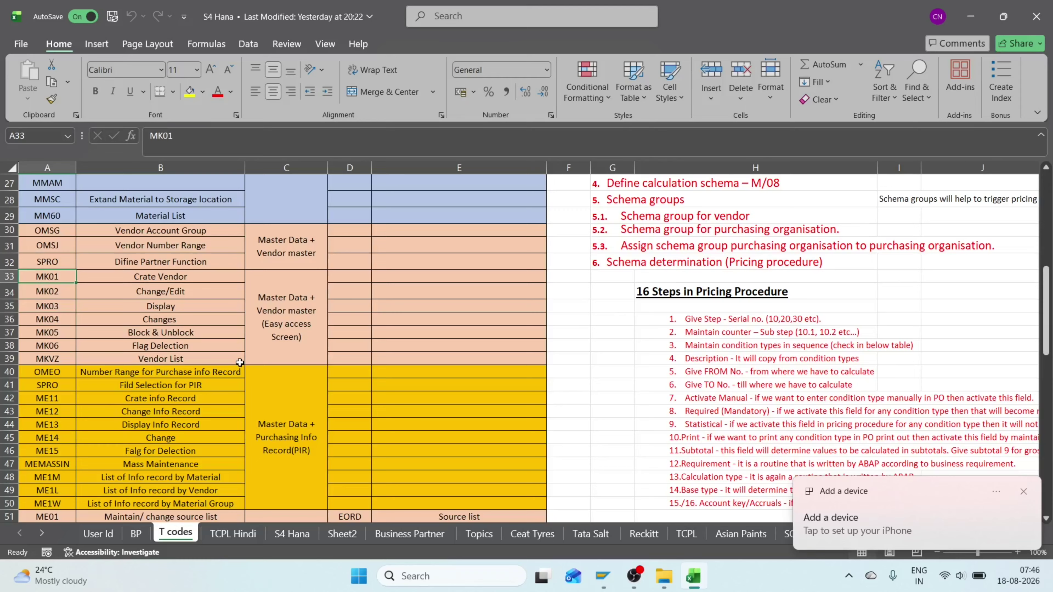
Copy the Create Vendor code MK01 from cell A33, switch to SAP Easy Access and paste it as the transaction code
key("Up")
key("Down")
key("Right")
key("Left")
key("ctrl+c")
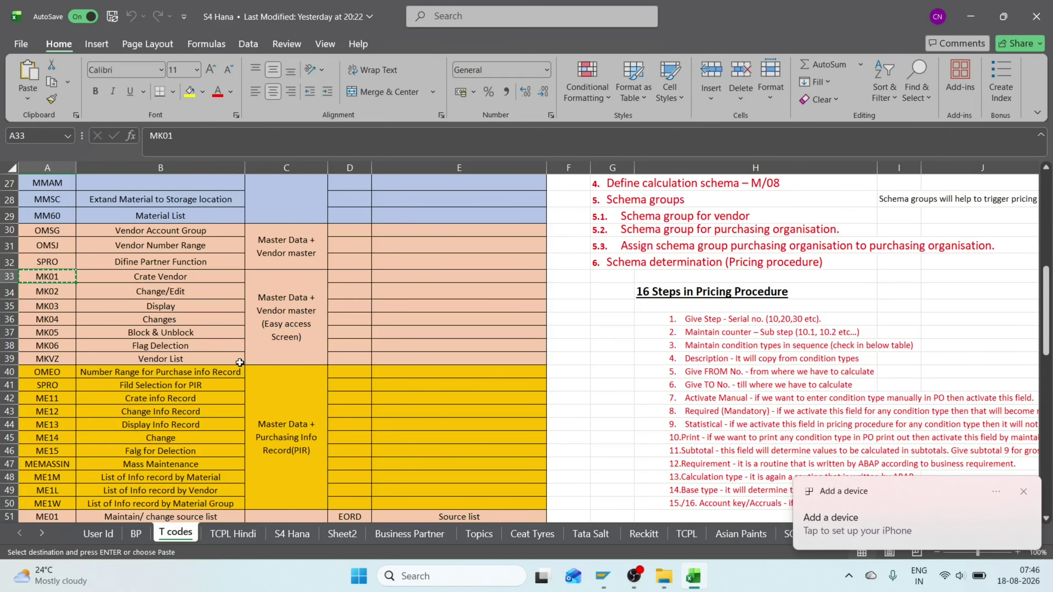
mouse_move(603, 576)
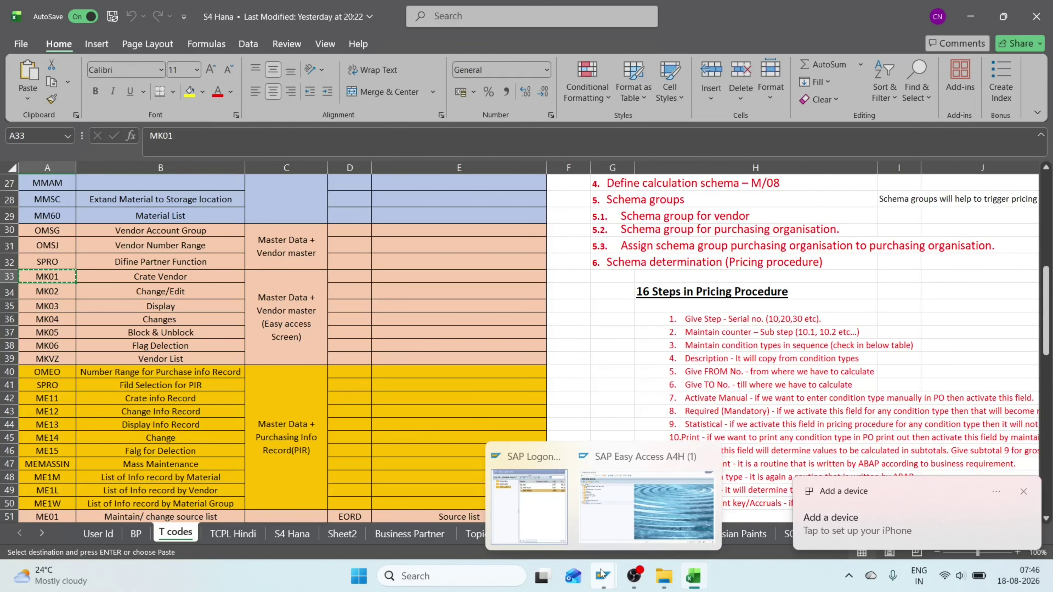
left_click(659, 506)
key("ctrl+v")
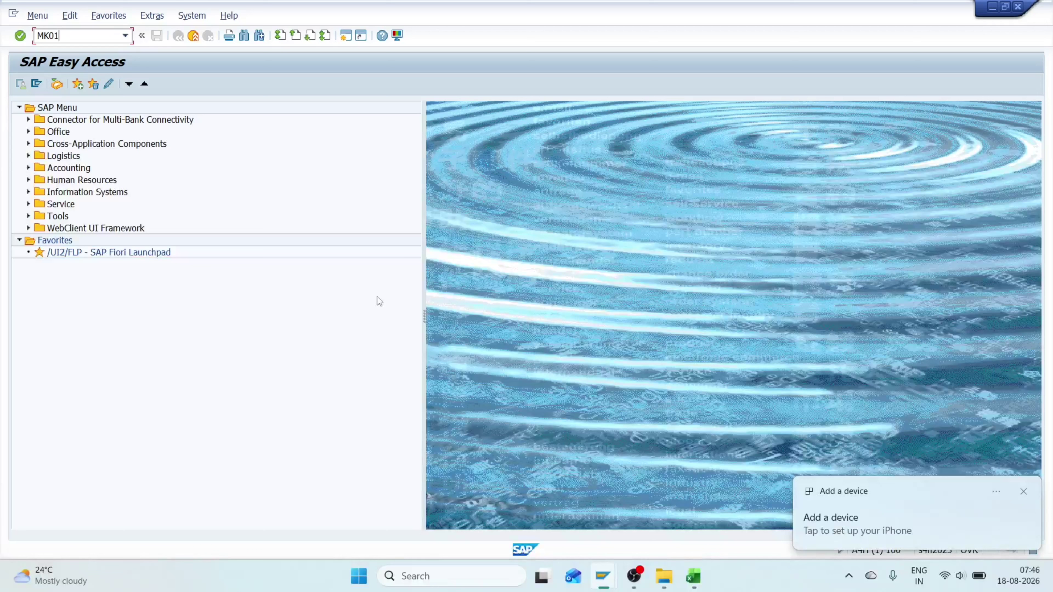
Clear the entered transaction code, try central vendor creation with XK01 and dismiss the Create Business Partner dialog
left_click(73, 39)
key("BackSpace")
key("BackSpace")
key("BackSpace")
key("BackSpace")
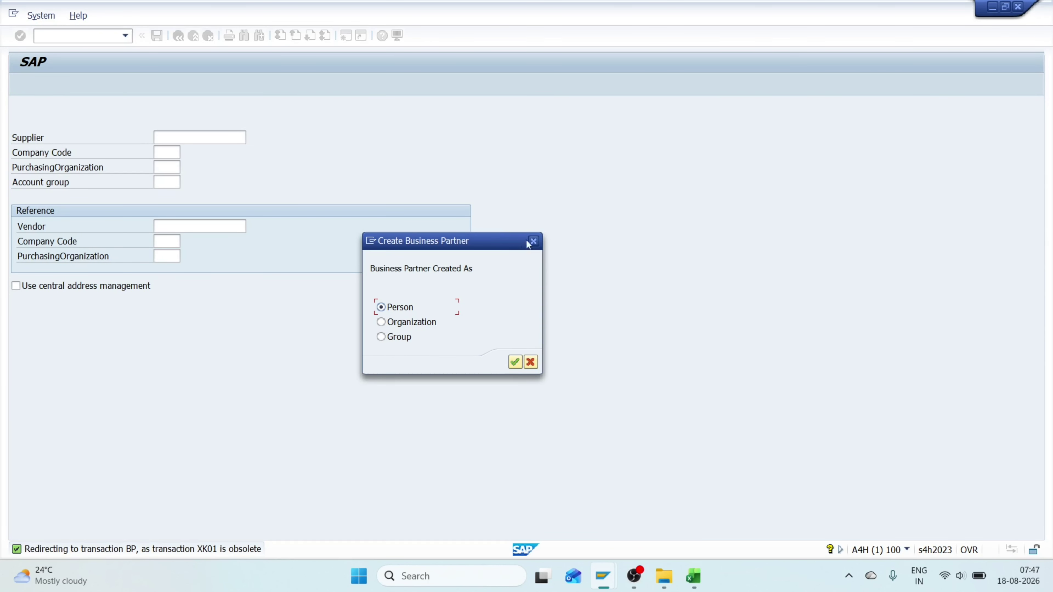
left_click(534, 241)
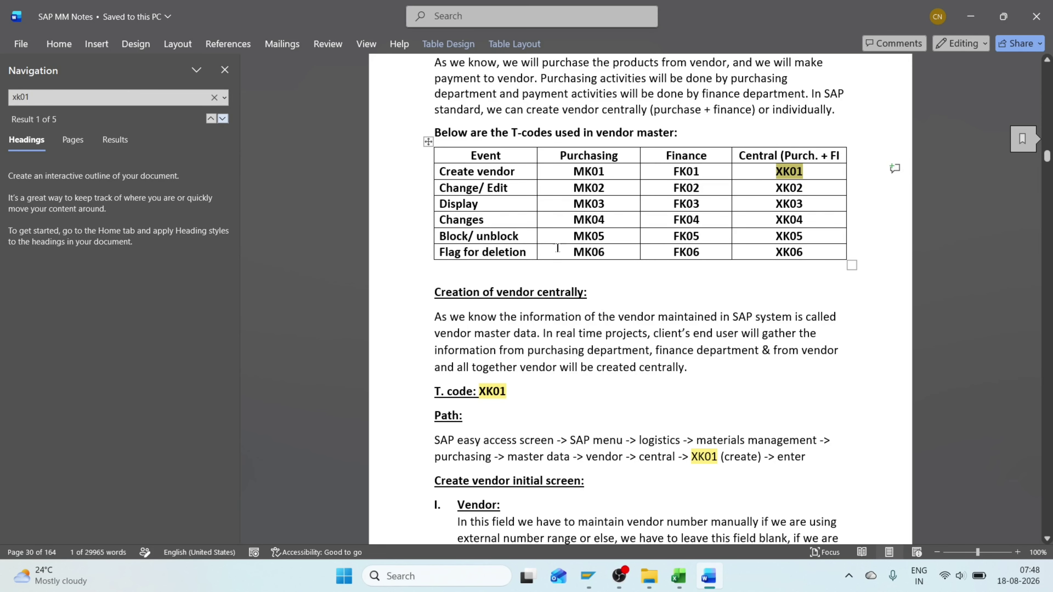
Select FK01 in the vendor T-code table of the Word notes, switch to SAP and run transaction FK01
left_click(558, 248)
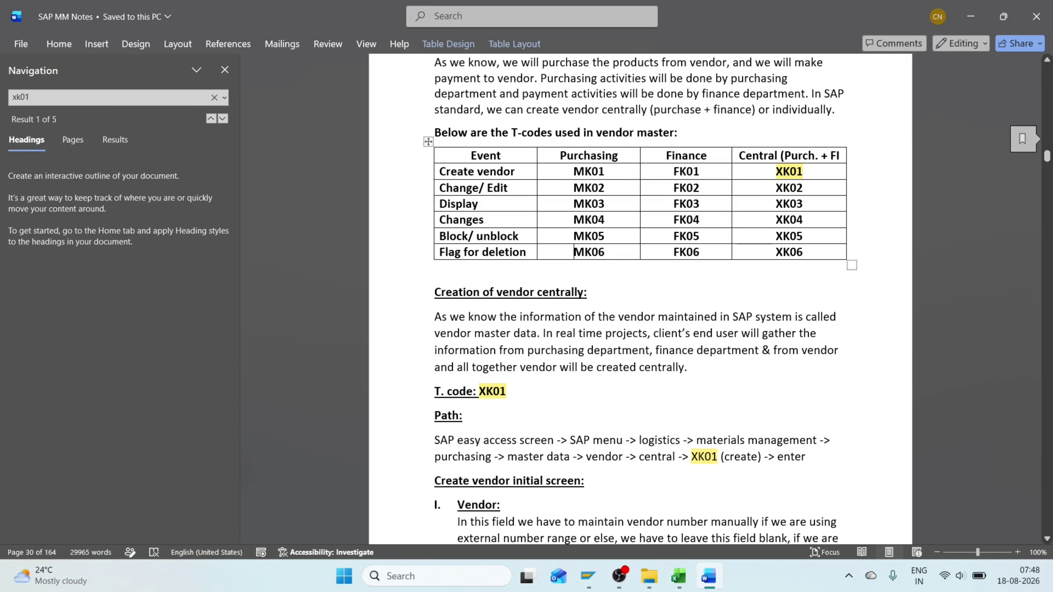
double_click(684, 172)
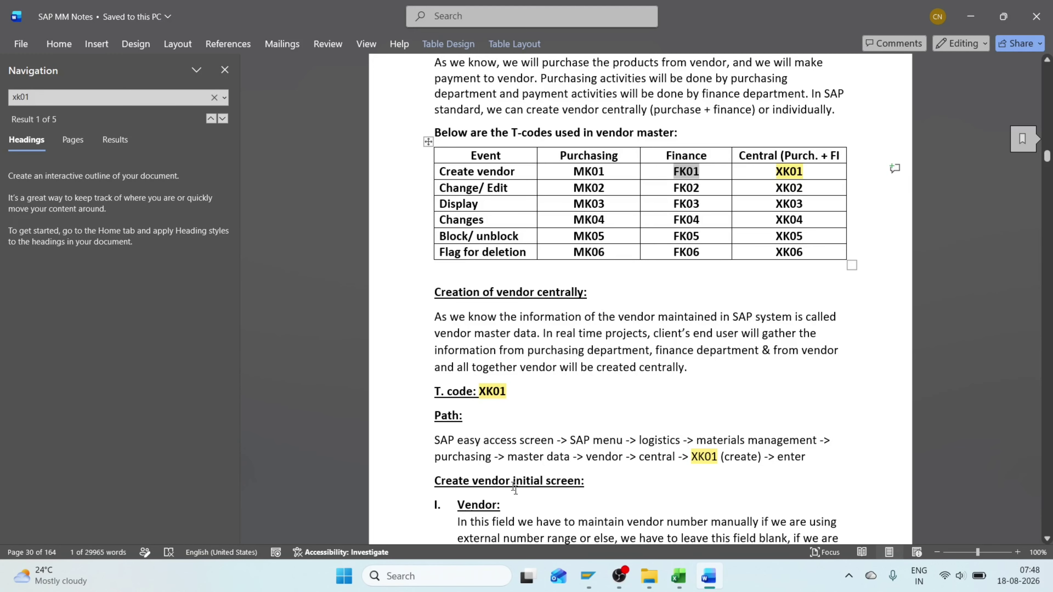
mouse_move(596, 586)
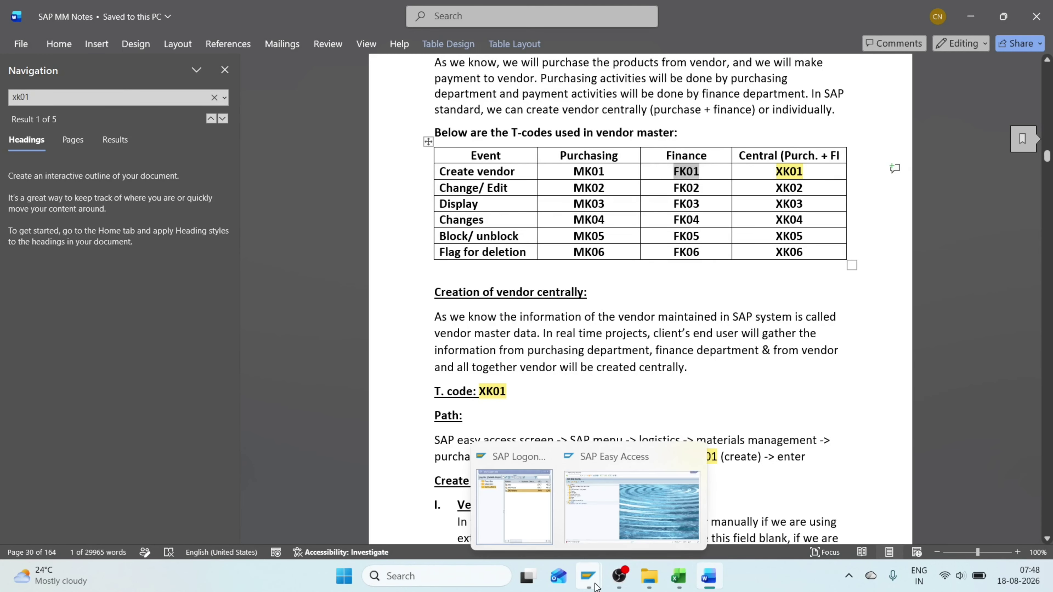
left_click(619, 487)
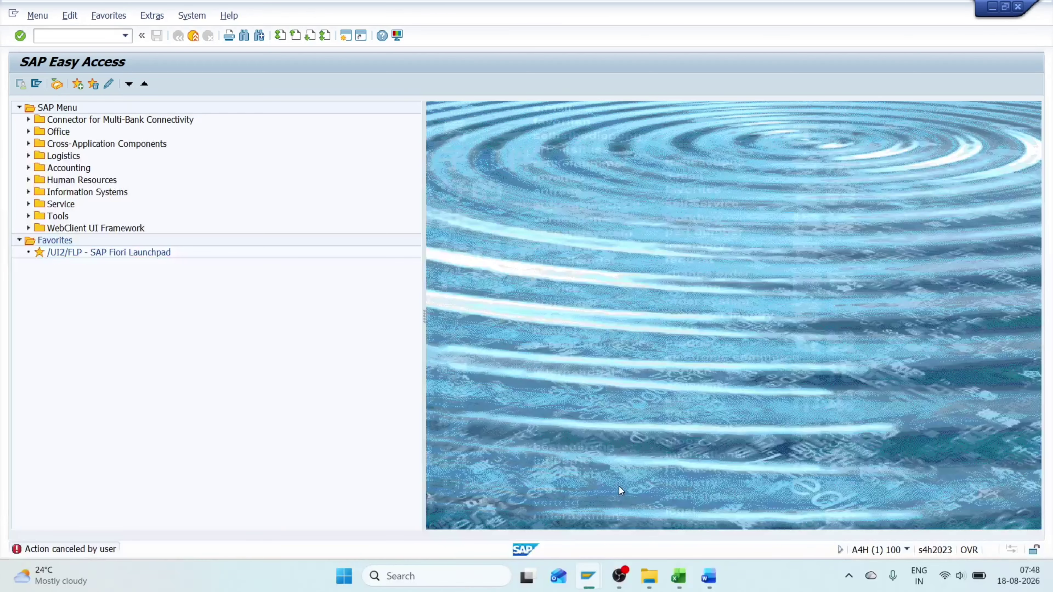
left_click(63, 37)
type("FK01")
key("Return")
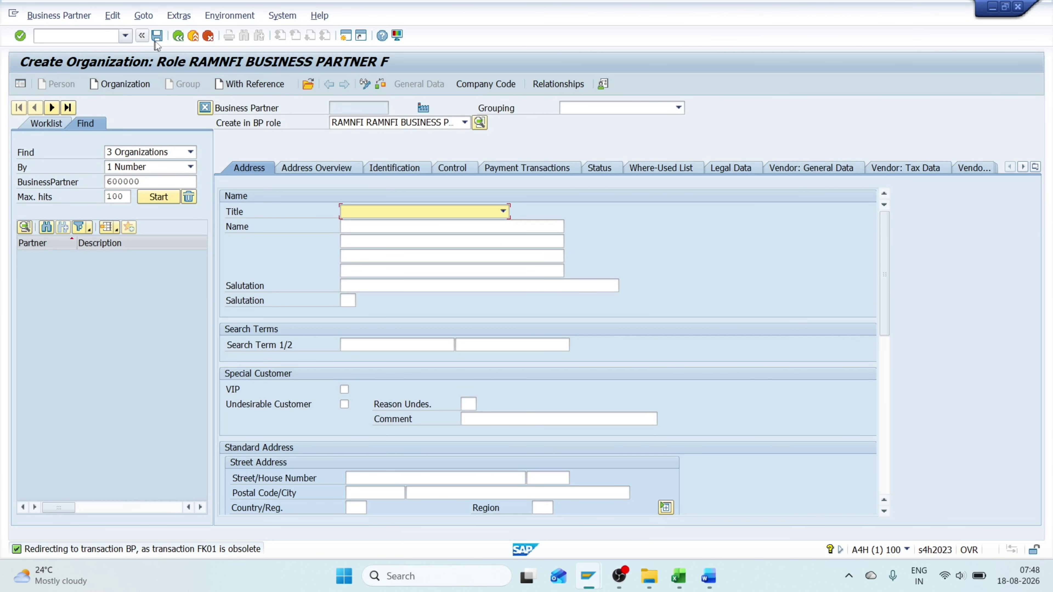
Leave the business partner creation screen and return to SAP Easy Access with /n
left_click(180, 39)
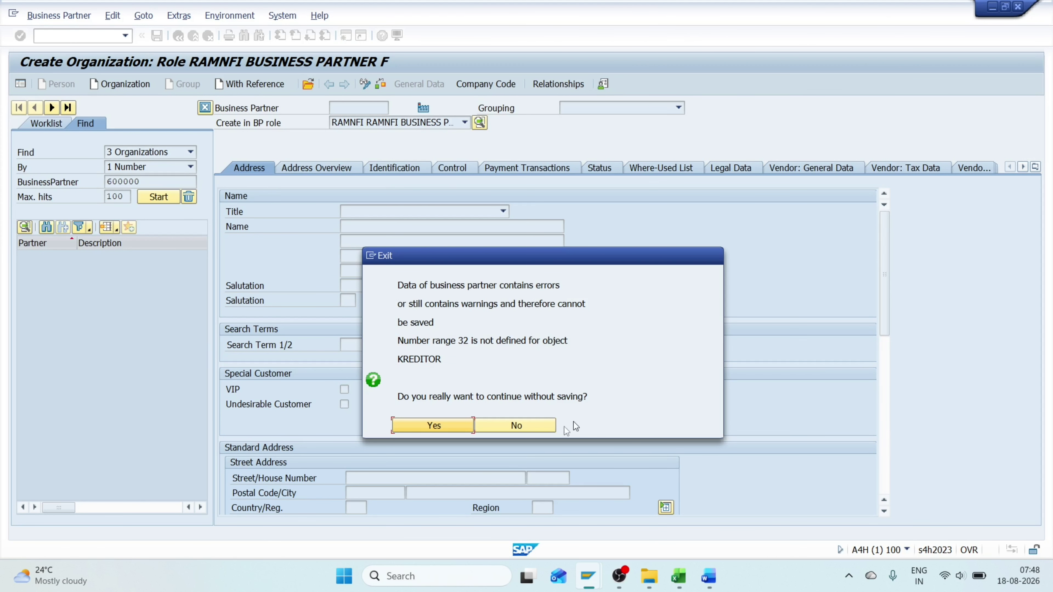
left_click(521, 428)
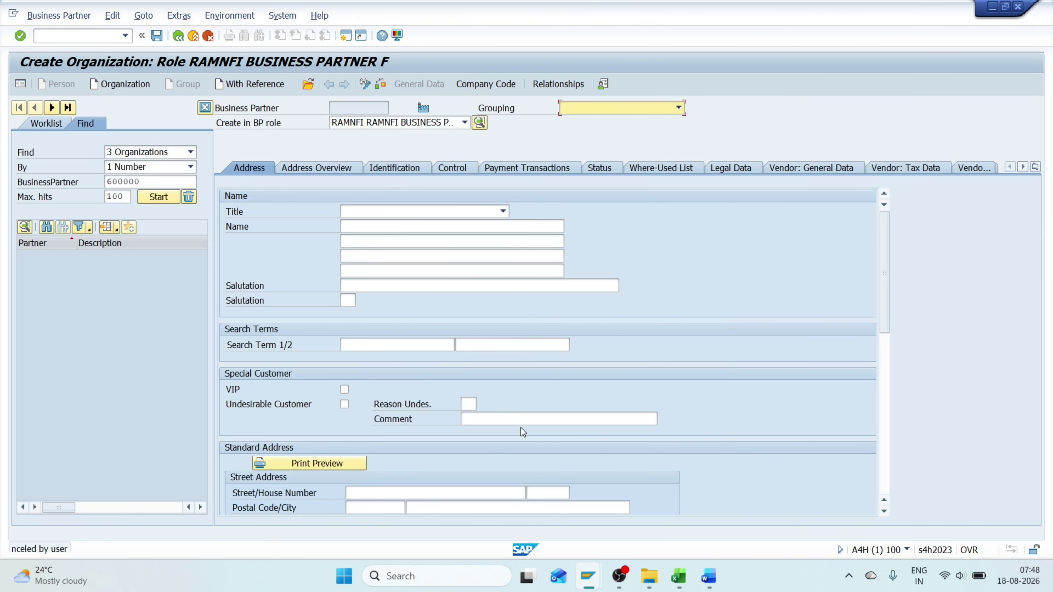
left_click(66, 41)
type("/n")
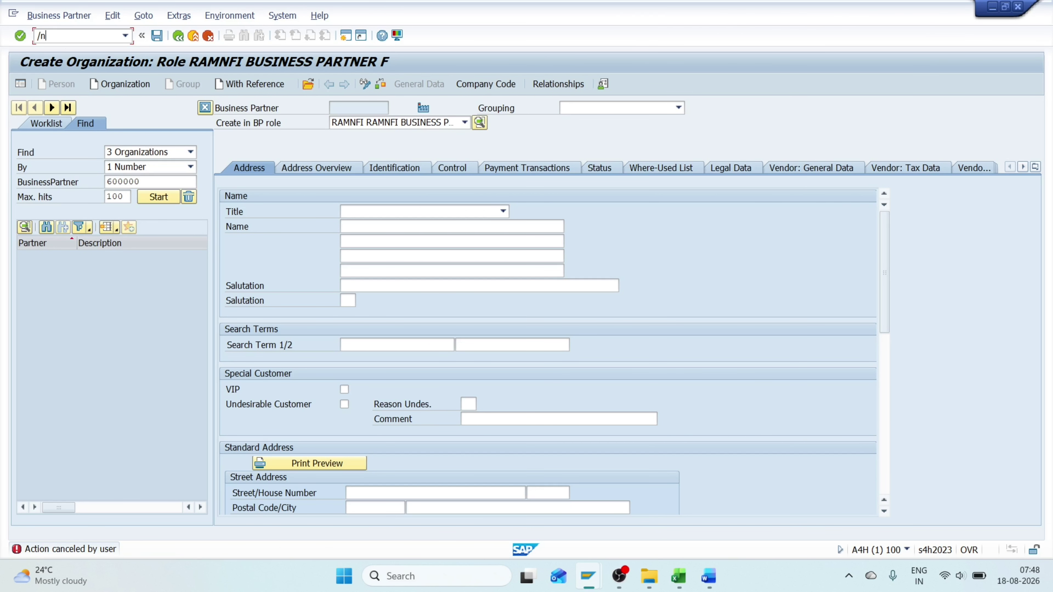
key("Return")
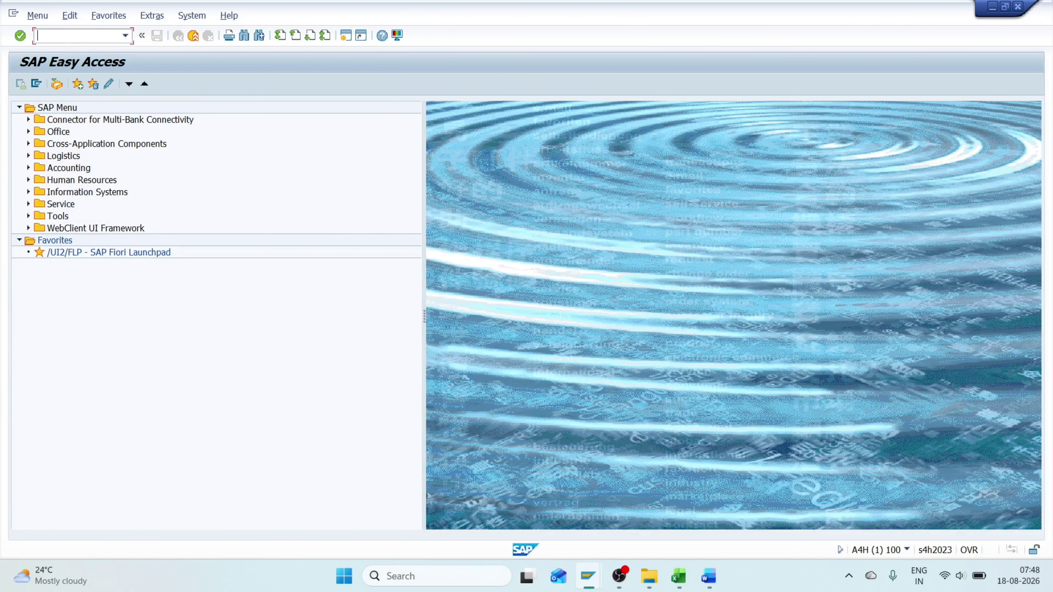
Open transaction BP and start creating a business partner as an organization
type("BP")
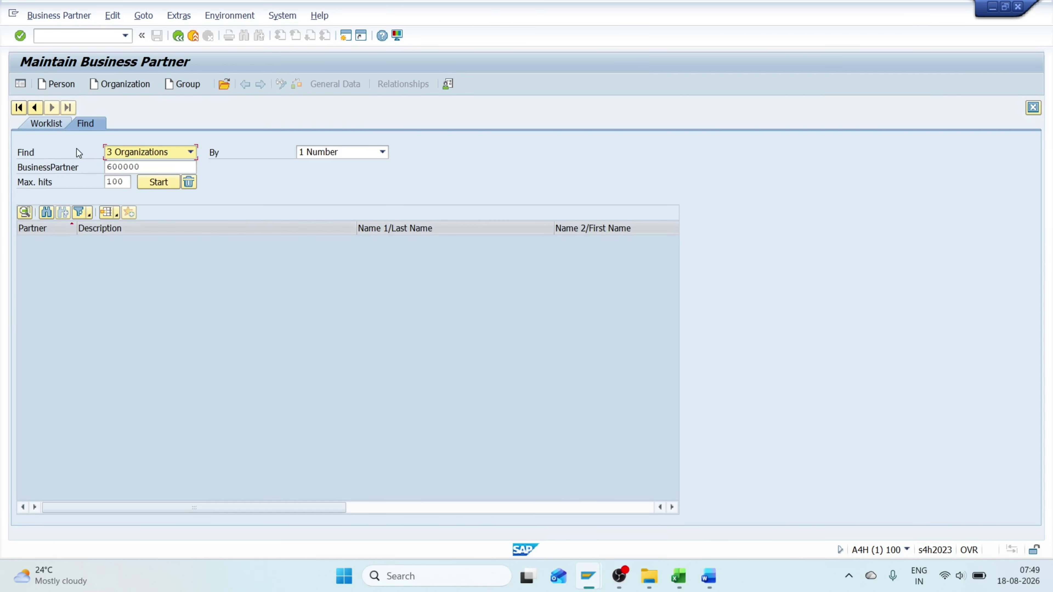
left_click(125, 83)
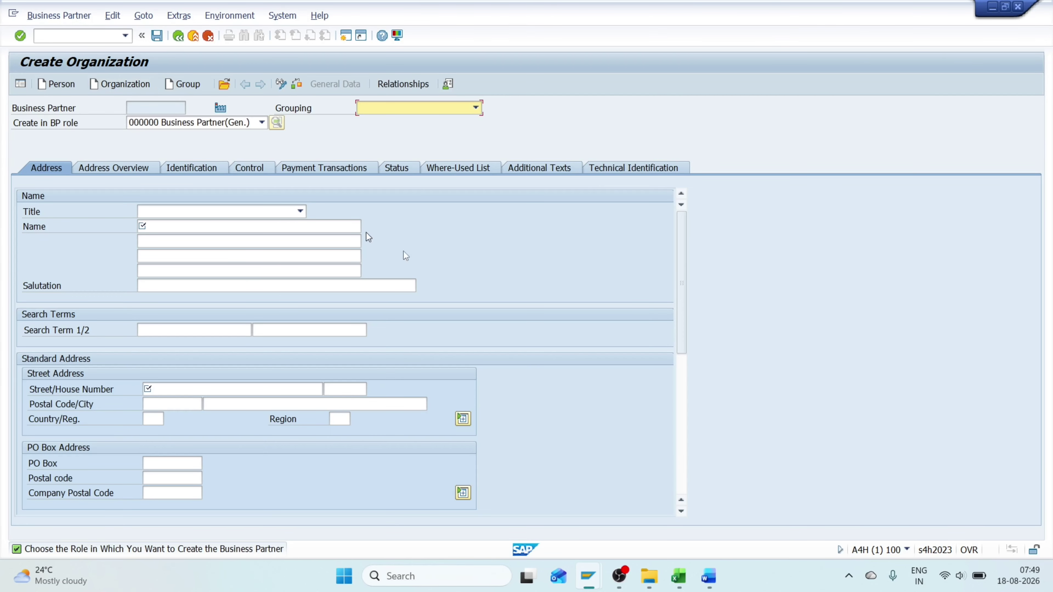
Look up the company code and purchasing BP roles on the workbook's Business Partner sheet and return to SAP
mouse_move(656, 589)
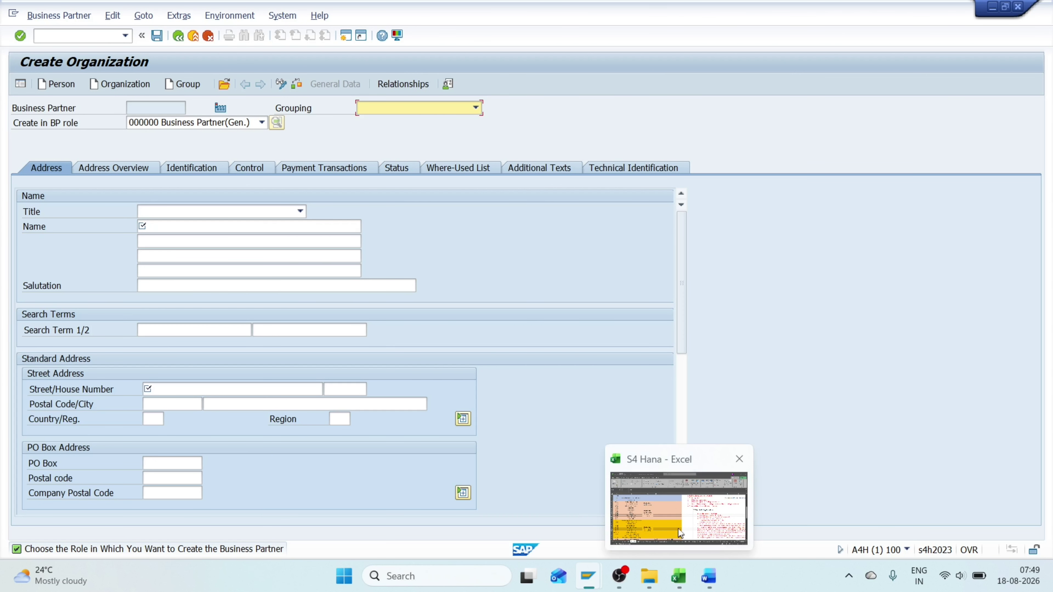
left_click(673, 502)
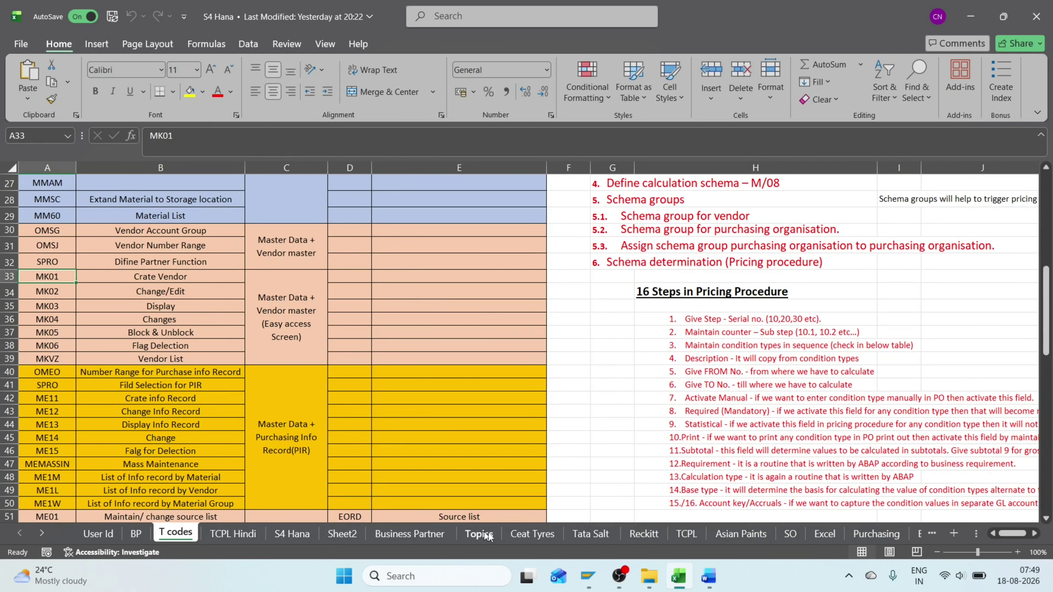
left_click(413, 534)
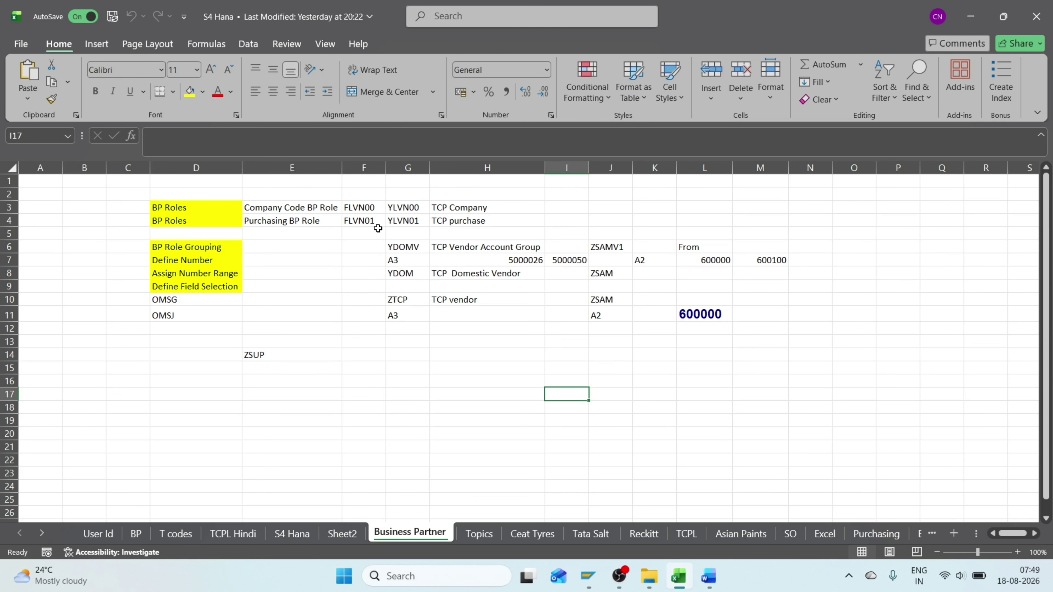
key("alt+Tab")
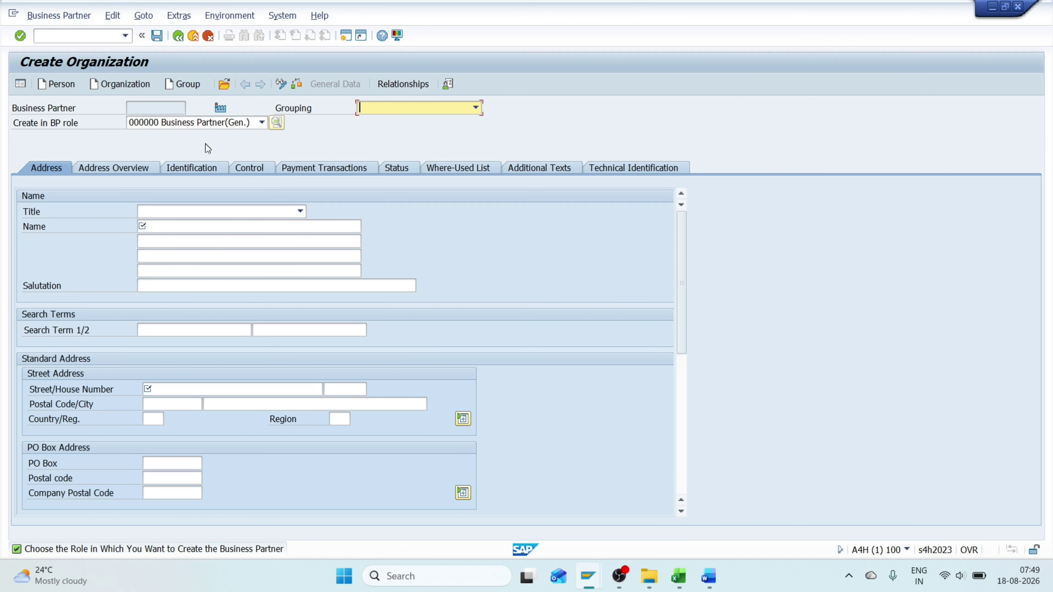
key("alt+Tab")
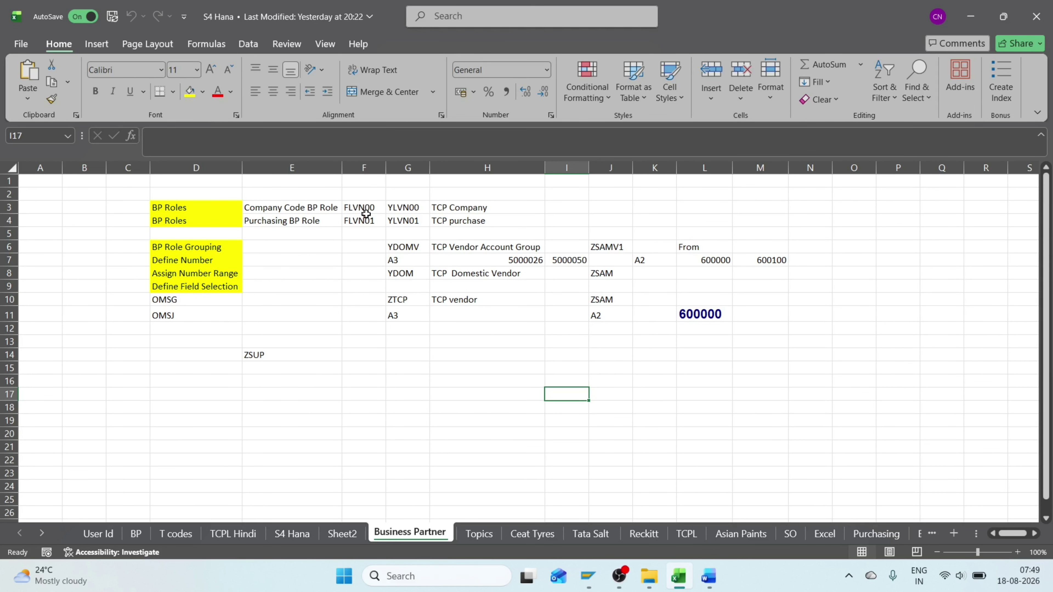
key("alt+Tab")
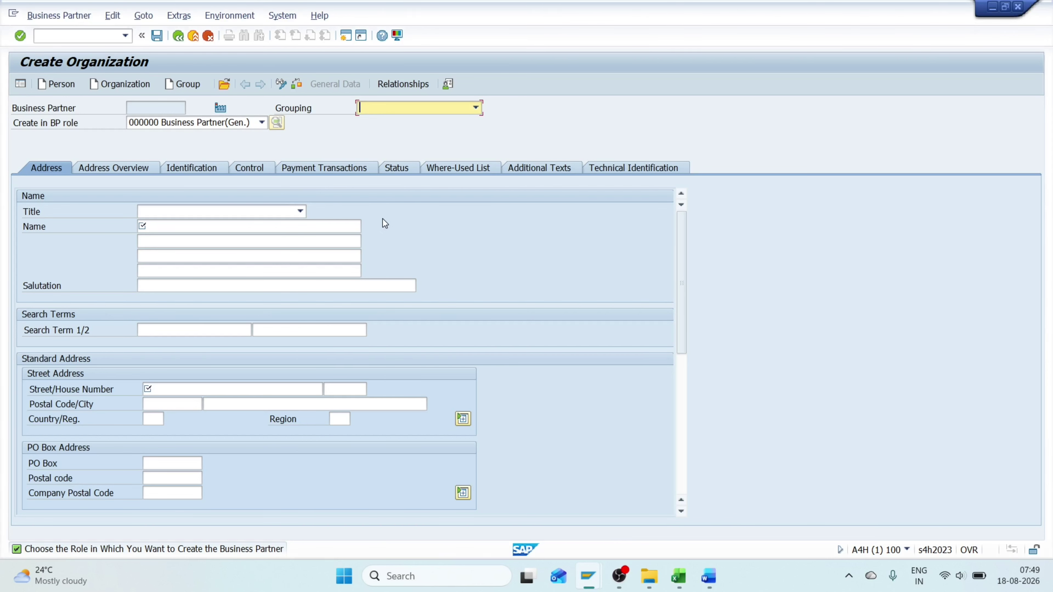
Set the BP role of the new organization to FLVN01 Supplier and confirm creating it in that role
left_click(203, 121)
key("alt+Tab")
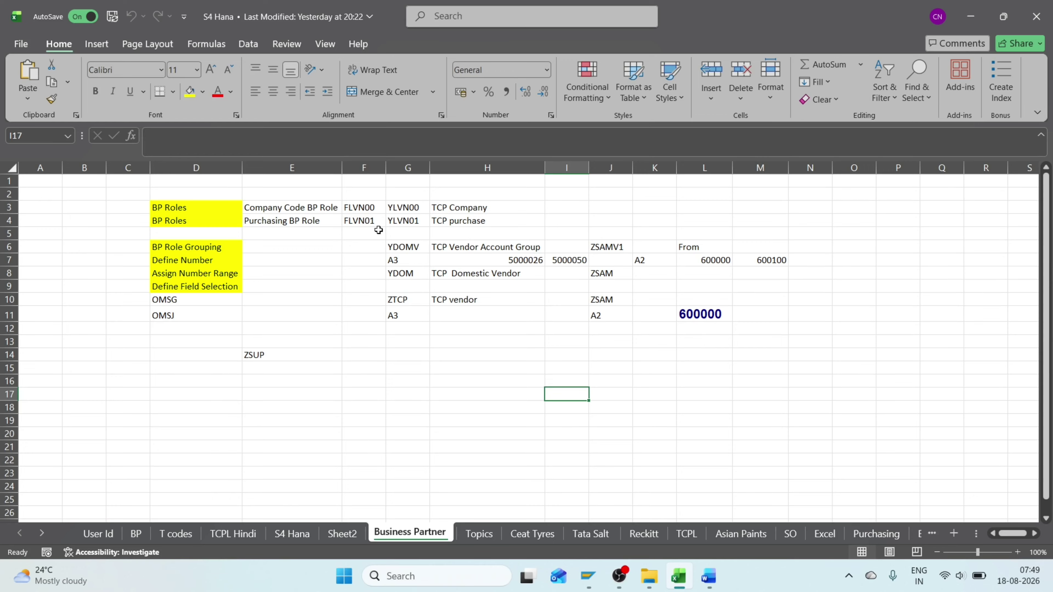
key("alt+Tab")
left_click(174, 124)
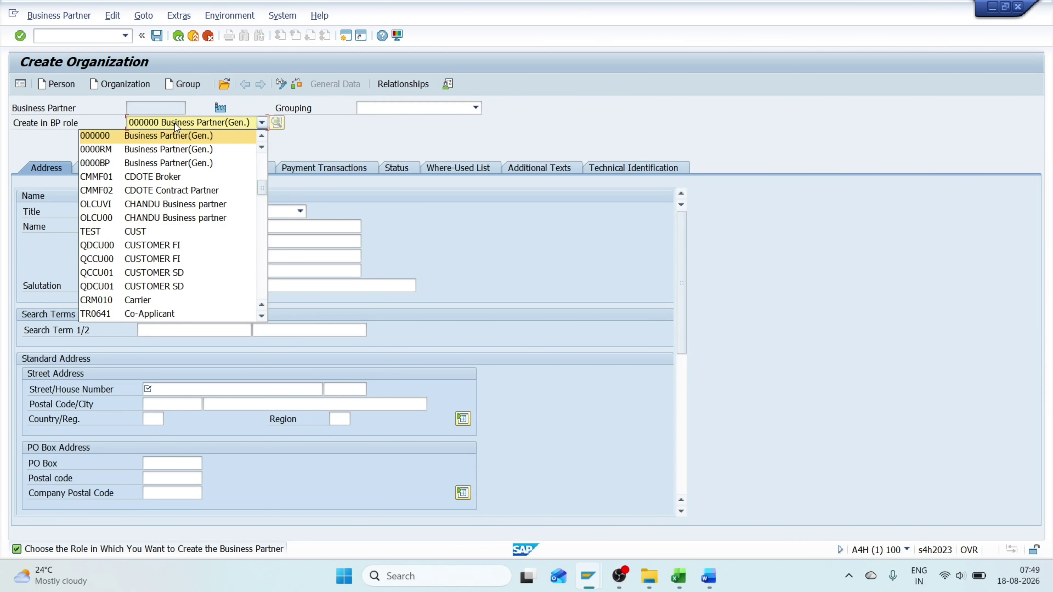
scroll(175, 123, "down", 5)
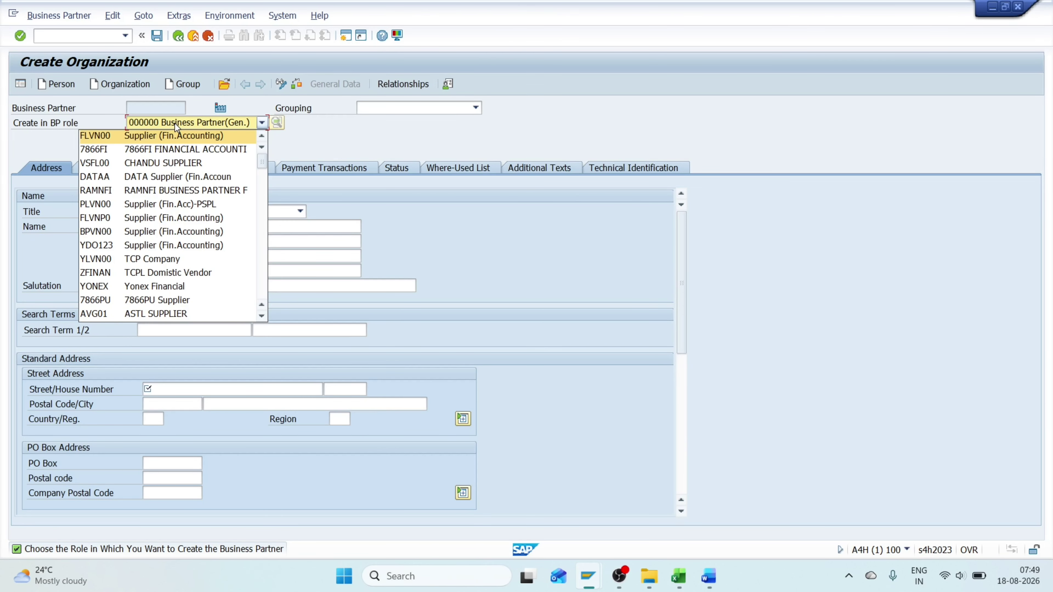
scroll(175, 124, "down", 3)
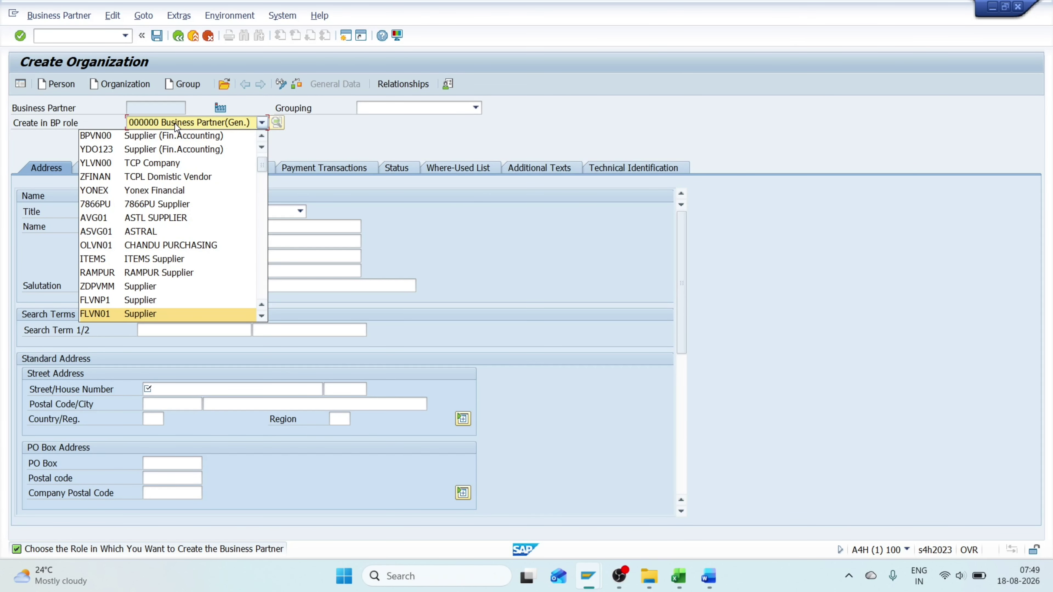
key("Return")
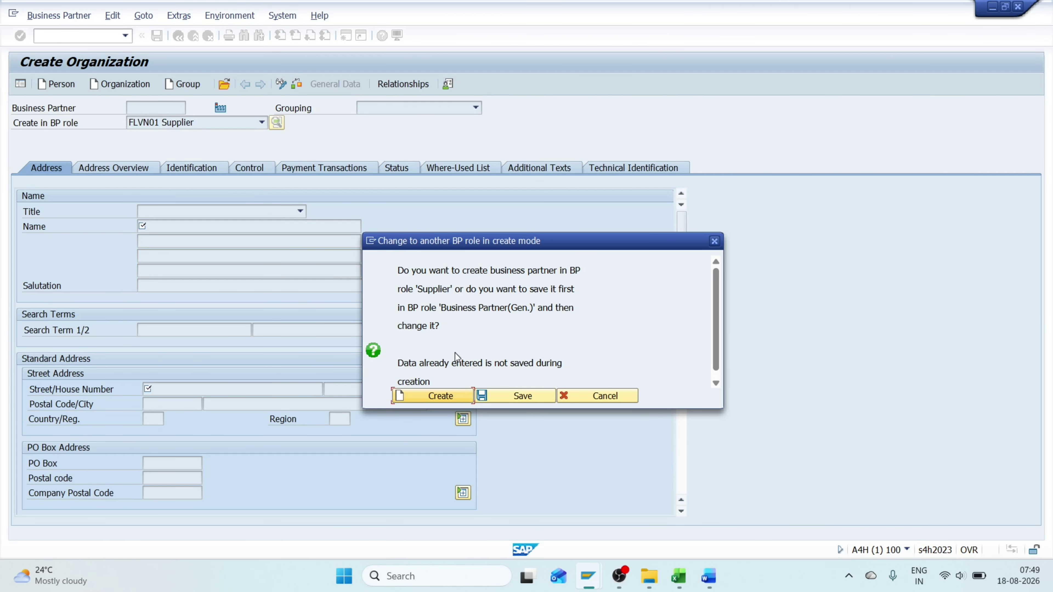
left_click(436, 395)
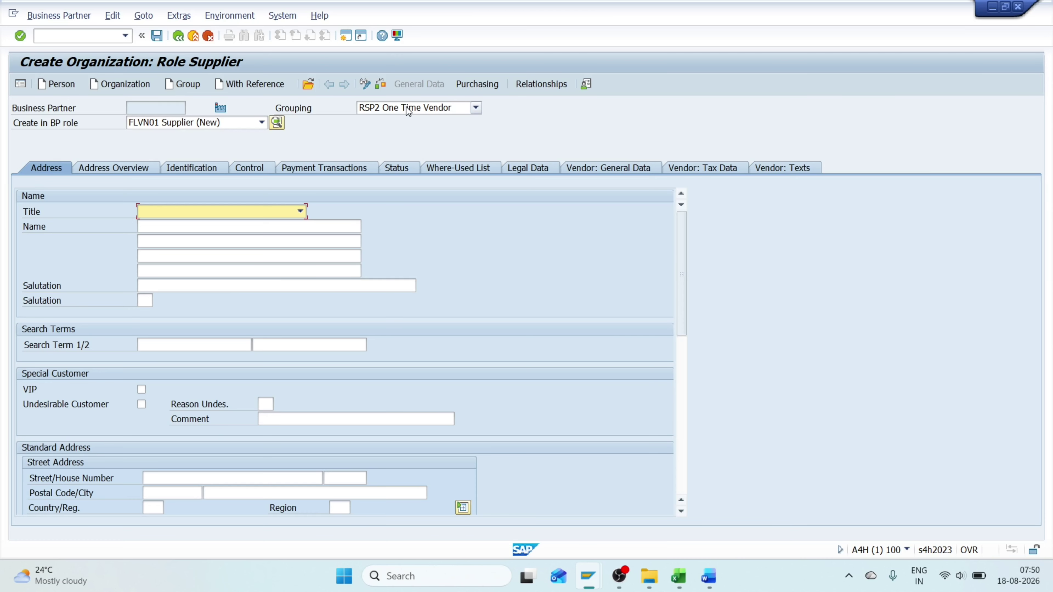
Check the vendor grouping and number range entries on the Business Partner sheet and return to the supplier form
key("alt+Tab")
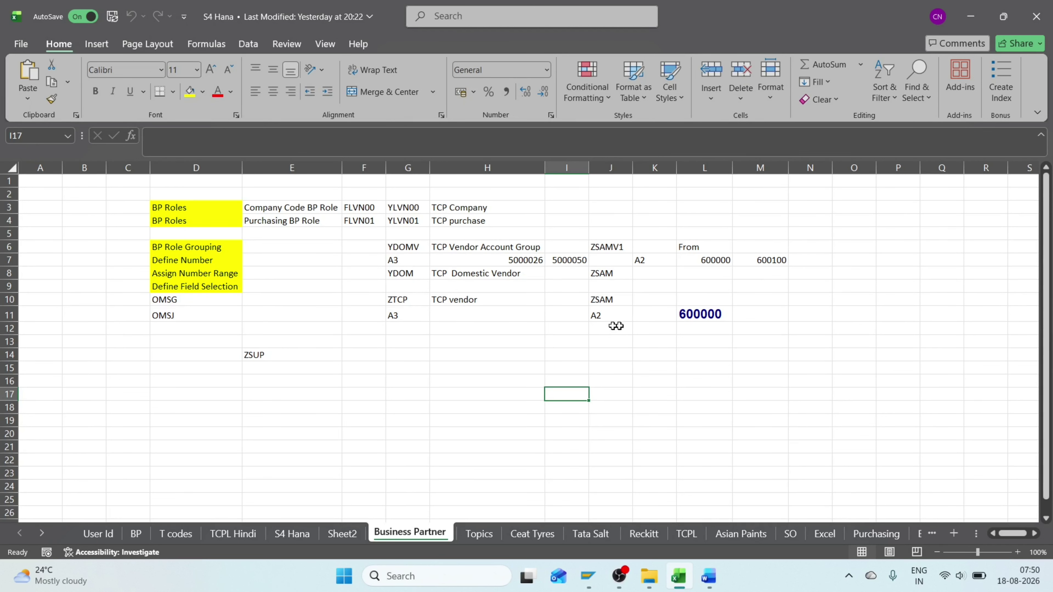
key("alt+Tab")
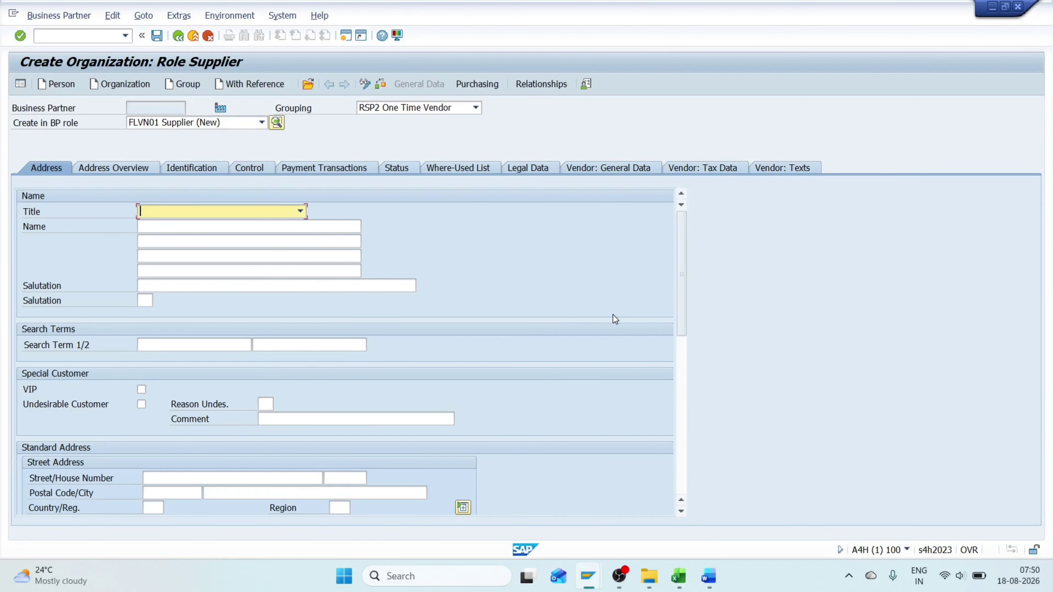
Set the grouping of the new supplier organization to the ZSAM domestic vendor grouping
left_click(416, 107)
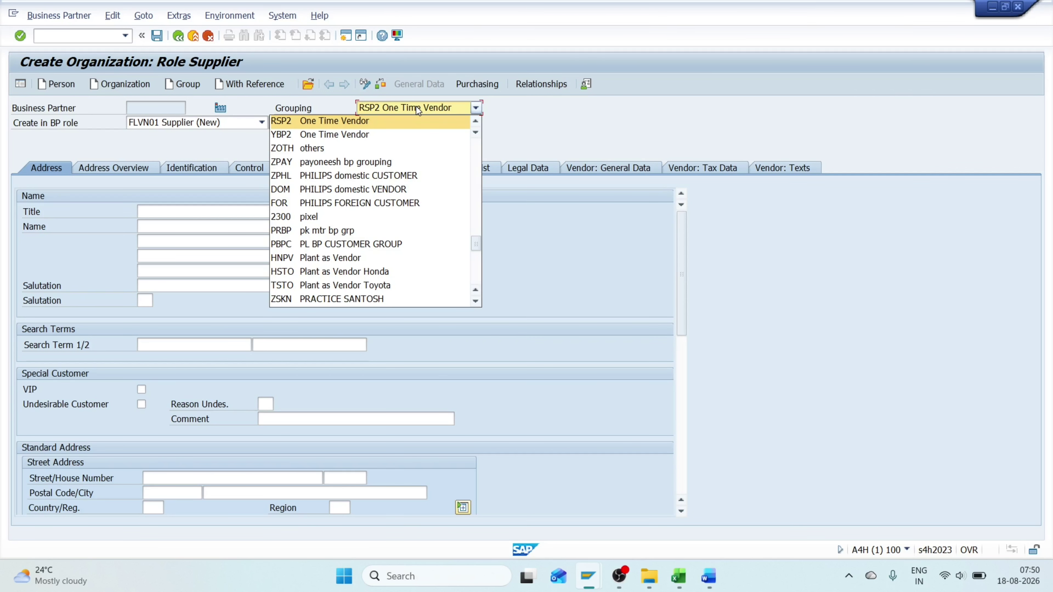
key("Down")
key("Down")
key("Down")
key("Down")
key("Down")
key("Down")
key("Down")
key("Down")
key("Down")
key("Down")
key("Down")
key("Down")
key("Down")
key("Down")
key("Down")
key("Down")
key("Down")
key("Down")
key("Down")
key("Down")
key("Down")
key("Down")
key("Down")
key("Down")
key("Down")
key("Down")
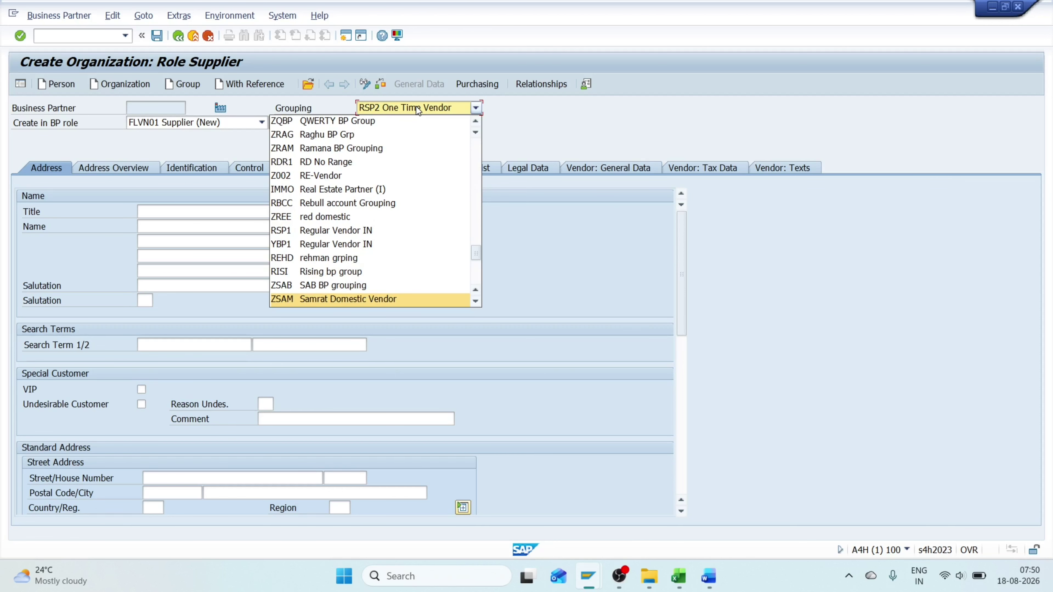
left_click(355, 301)
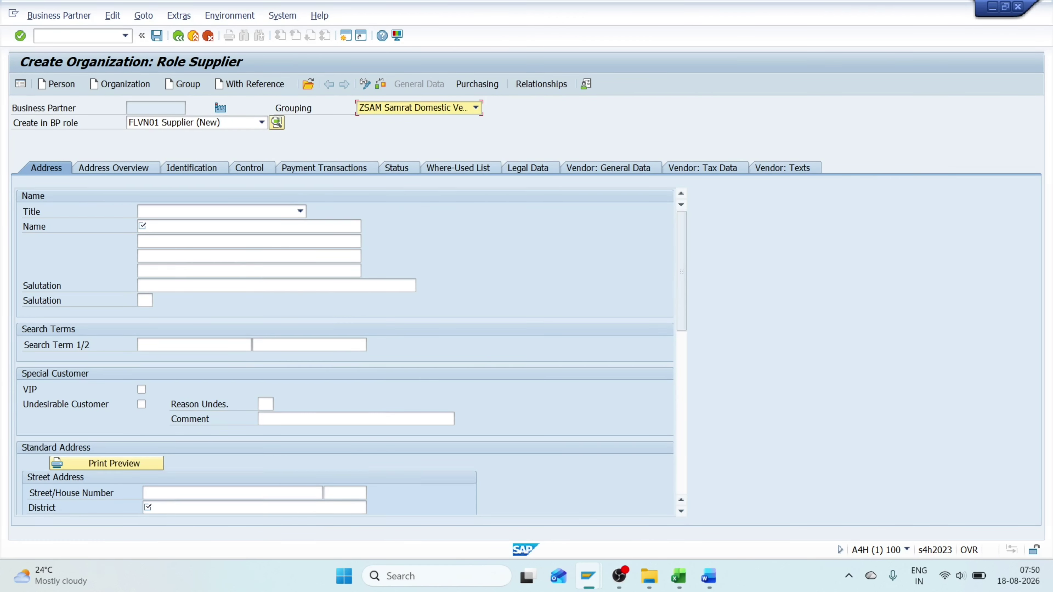
Set the organization's title to 0003 Company and enter "A to Z Vedor" as its name
left_click(225, 211)
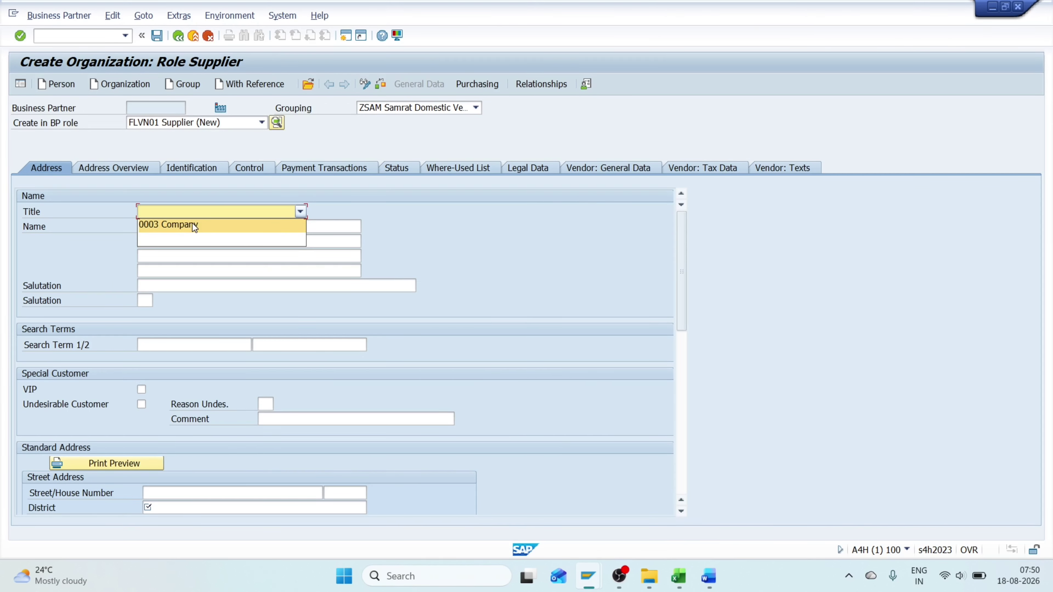
left_click(192, 224)
left_click(193, 224)
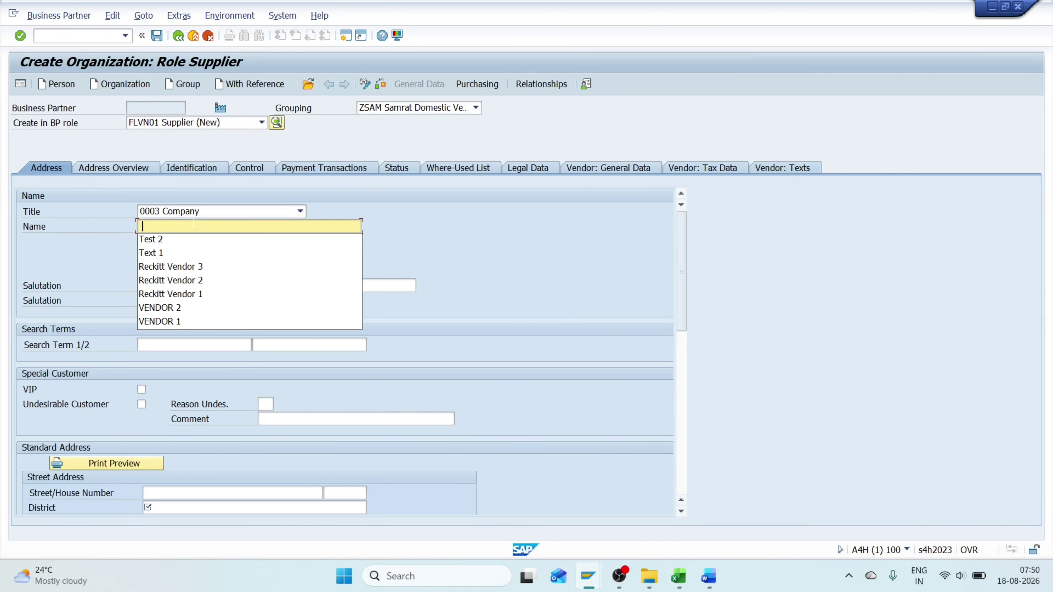
key("BackSpace")
type("A to Z Vedor")
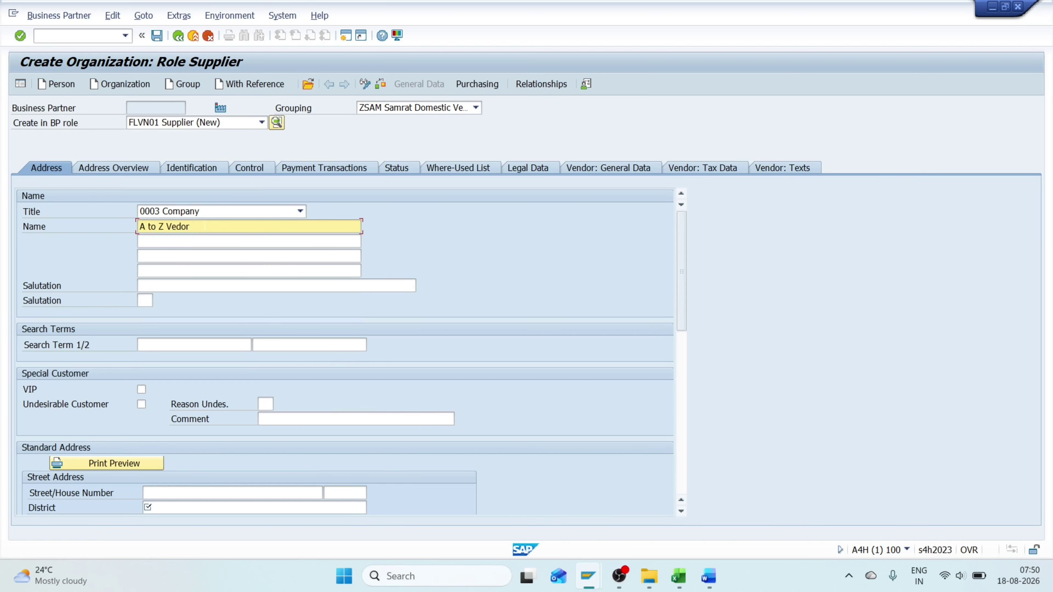
Copy the supplier's name into cell M13 of the workbook's Business Partner sheet and return to the SAP supplier form
left_click_drag(193, 224, 1, 237)
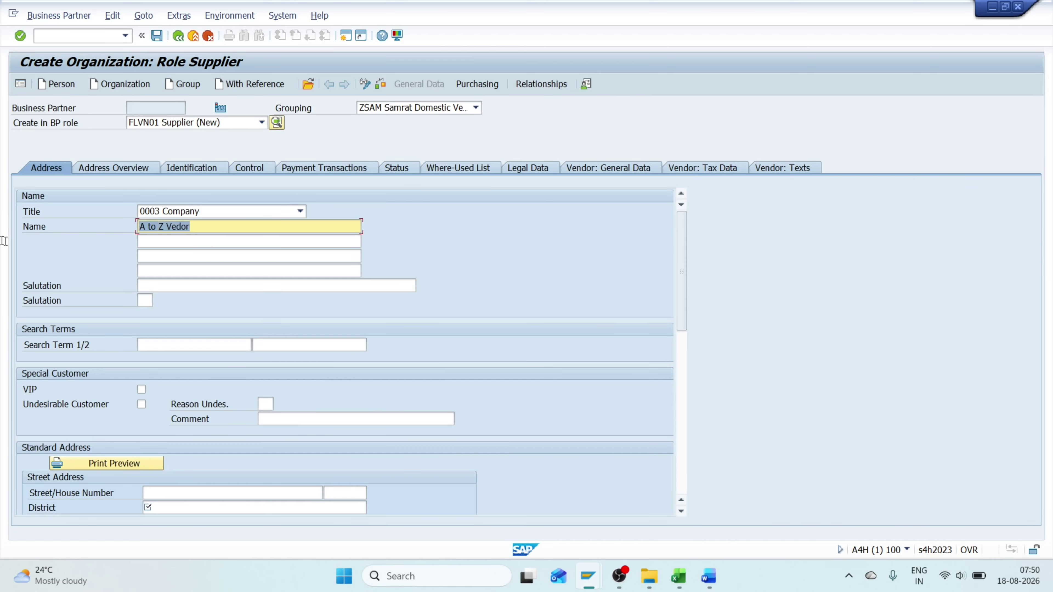
key("Left")
key("alt+Tab")
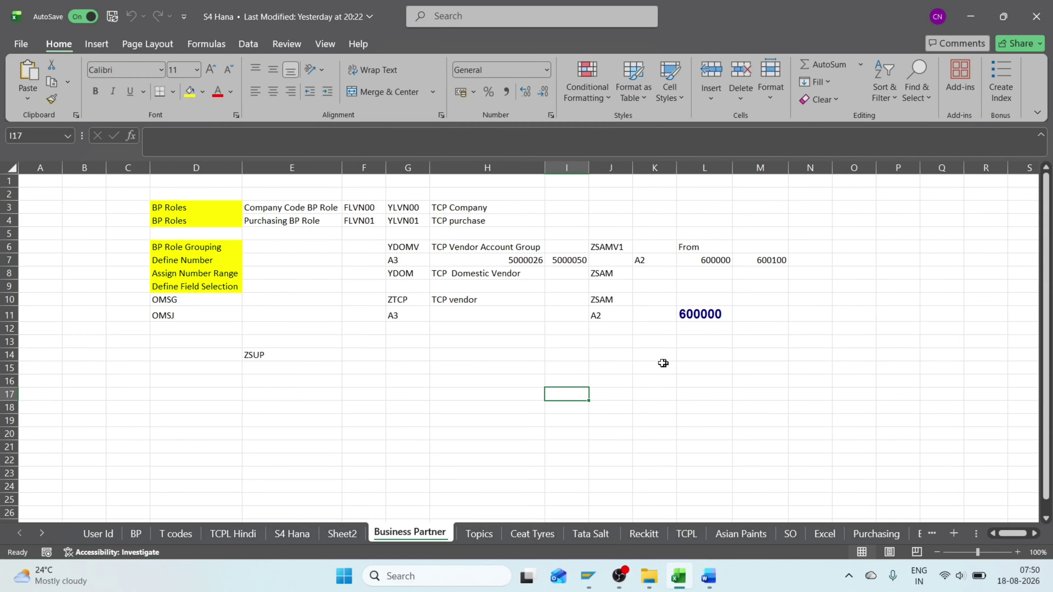
left_click(749, 336)
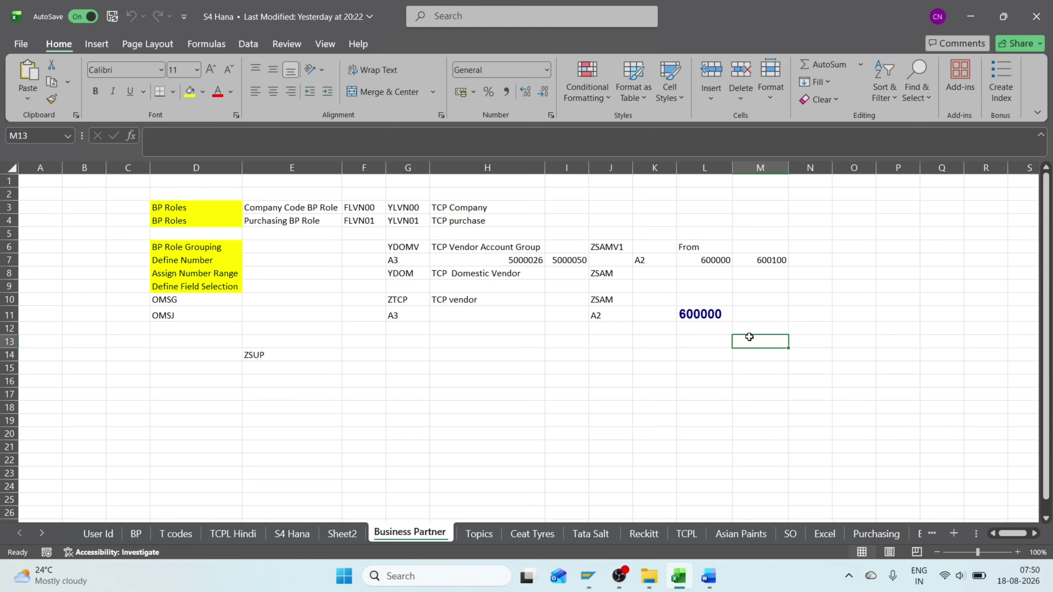
type("A to Z Vedor")
key("alt+Tab")
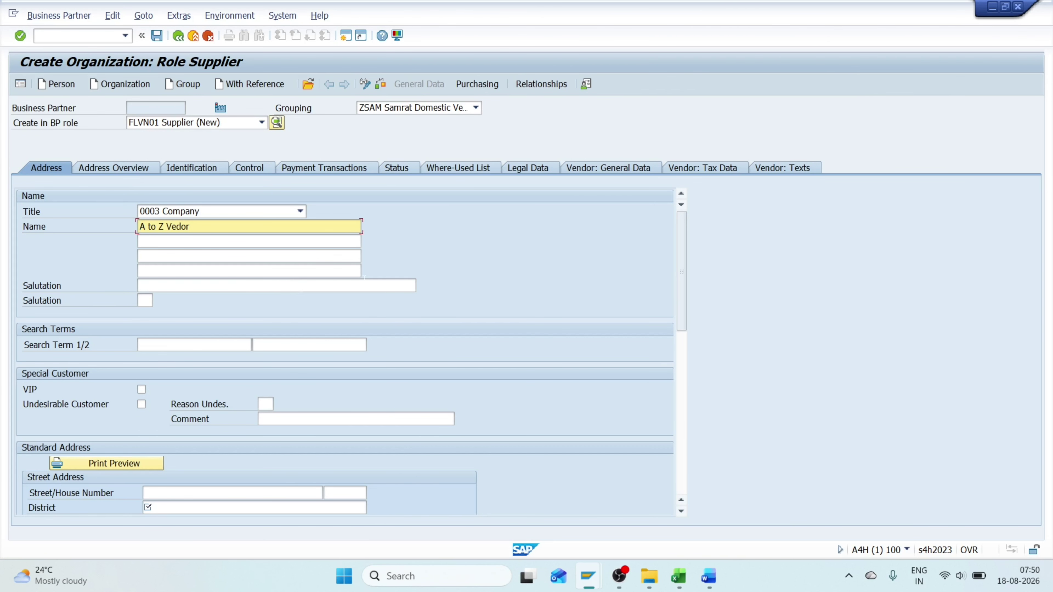
Enter 1 and 2 as the supplier's two search terms
key("Tab")
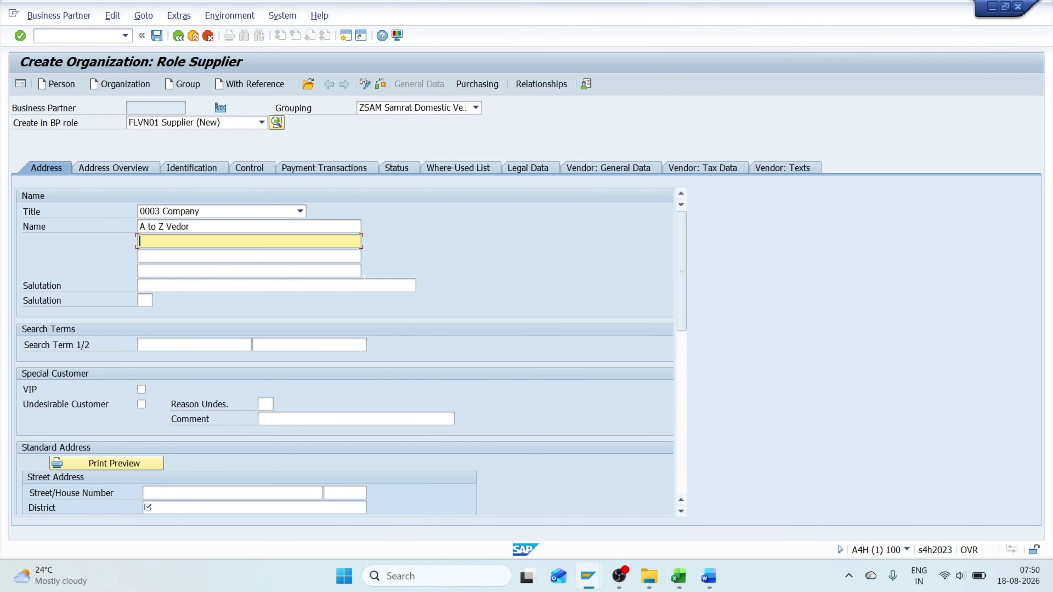
key("Tab")
key("Tab")
key("Tab")
key("Tab")
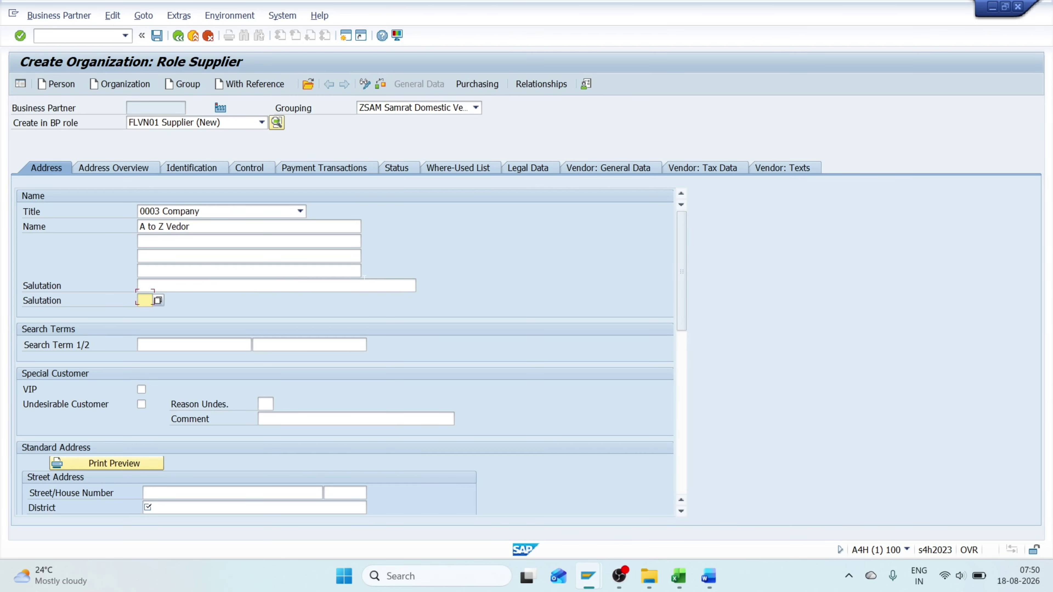
key("Tab")
type("1")
key("Tab")
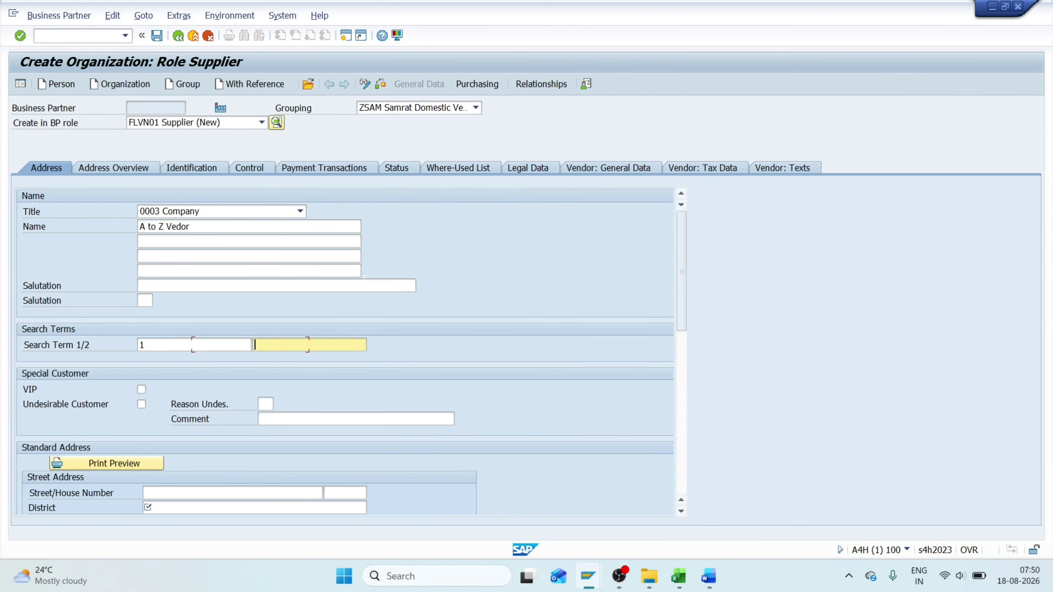
type("2")
Set the district in the street address to HYDERABAD and fill in the supplier's postal code from the earlier entries
key("Tab")
key("Tab")
key("Tab")
key("Tab")
key("Tab")
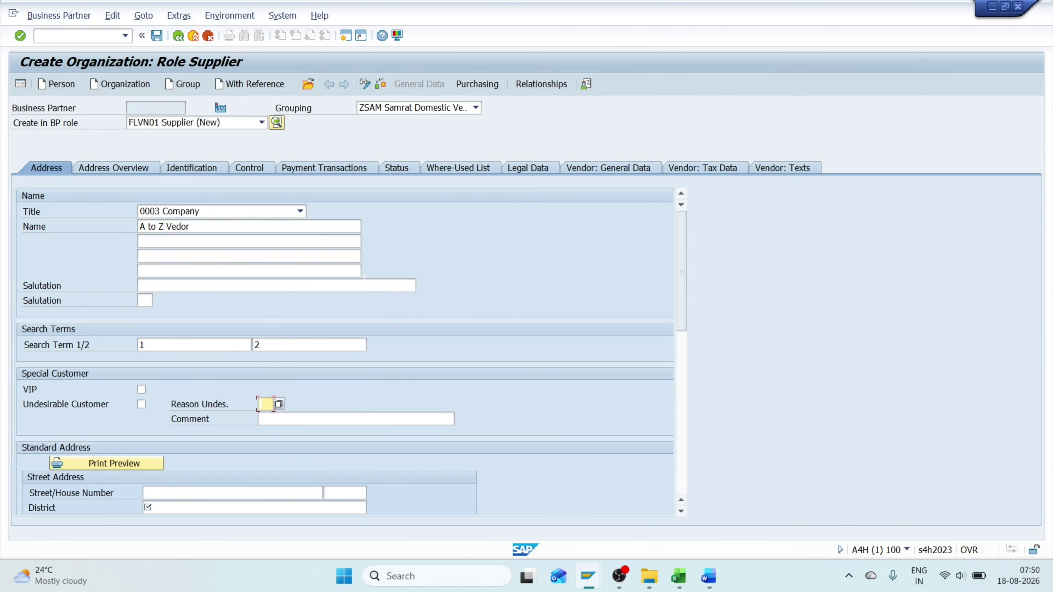
key("Tab")
key("Tab")
key("Tab")
key("Tab")
key("Tab")
key("Tab")
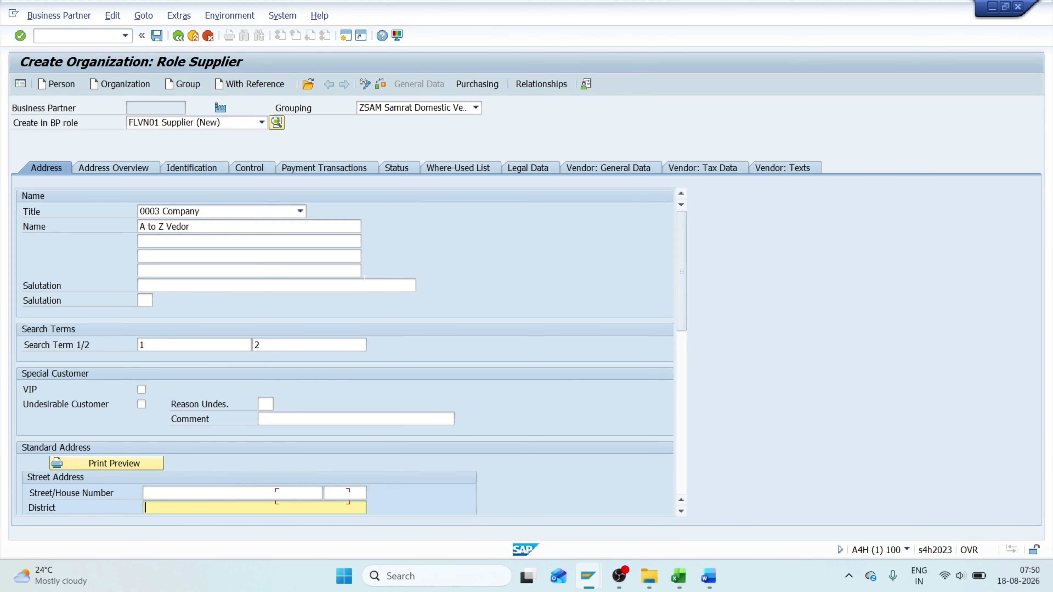
key("Tab")
key("Tab")
key("Tab")
key("Tab")
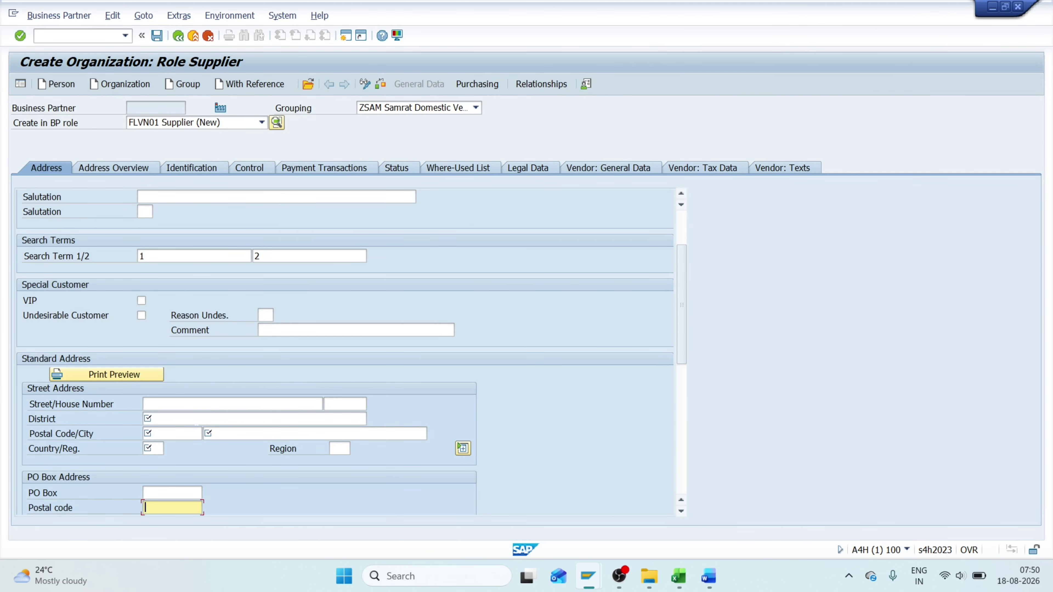
left_click(196, 420)
key("Down")
key("Down")
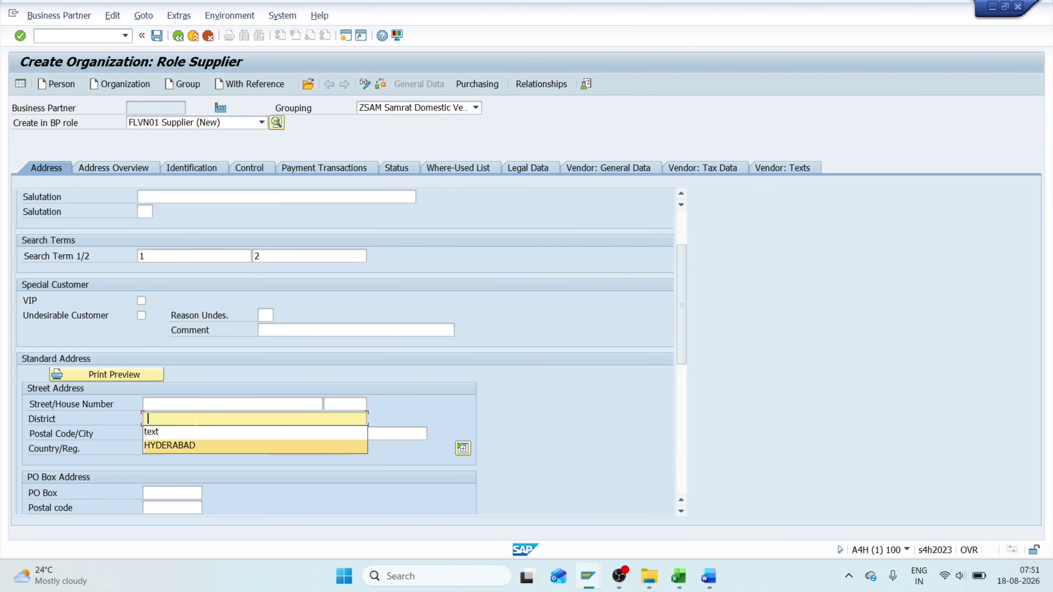
key("Return")
key("Tab")
key("BackSpace")
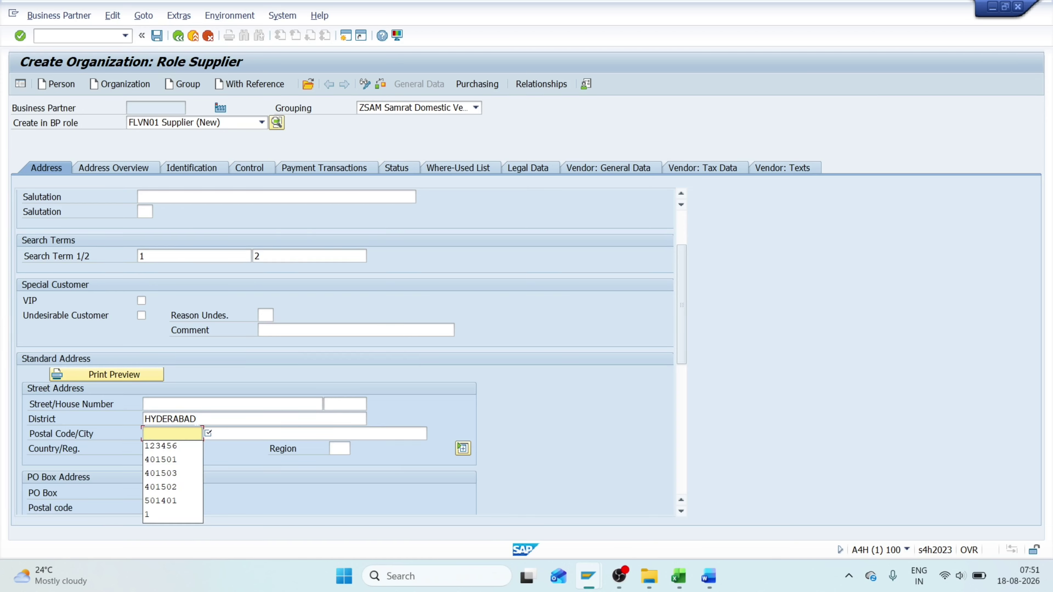
key("Down")
key("Down")
key("Return")
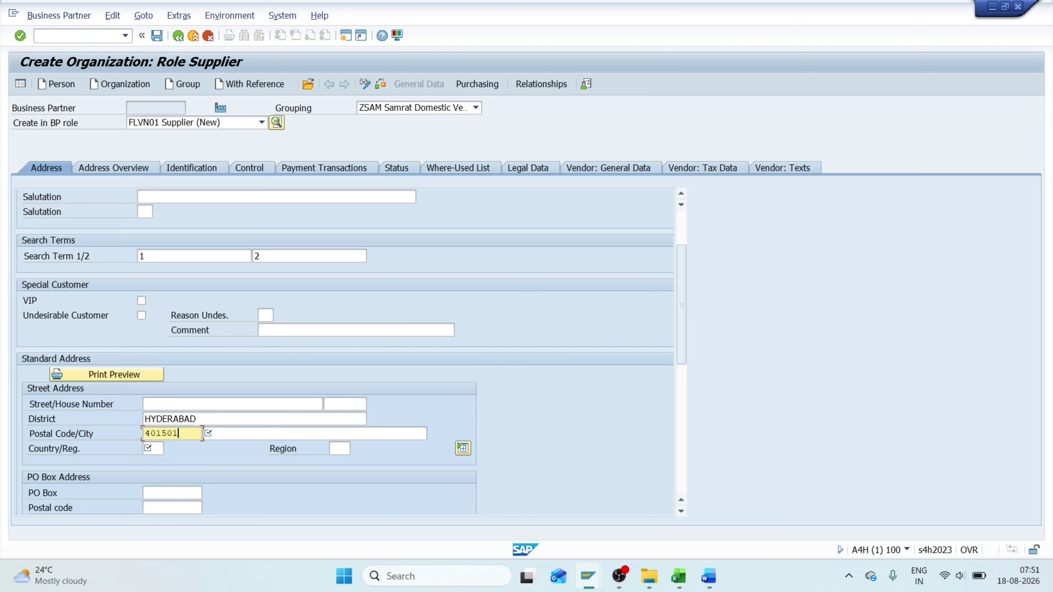
Set the street address's city to Hyderabad, the country to IN and the region to 36
key("Tab")
key("BackSpace")
key("Down")
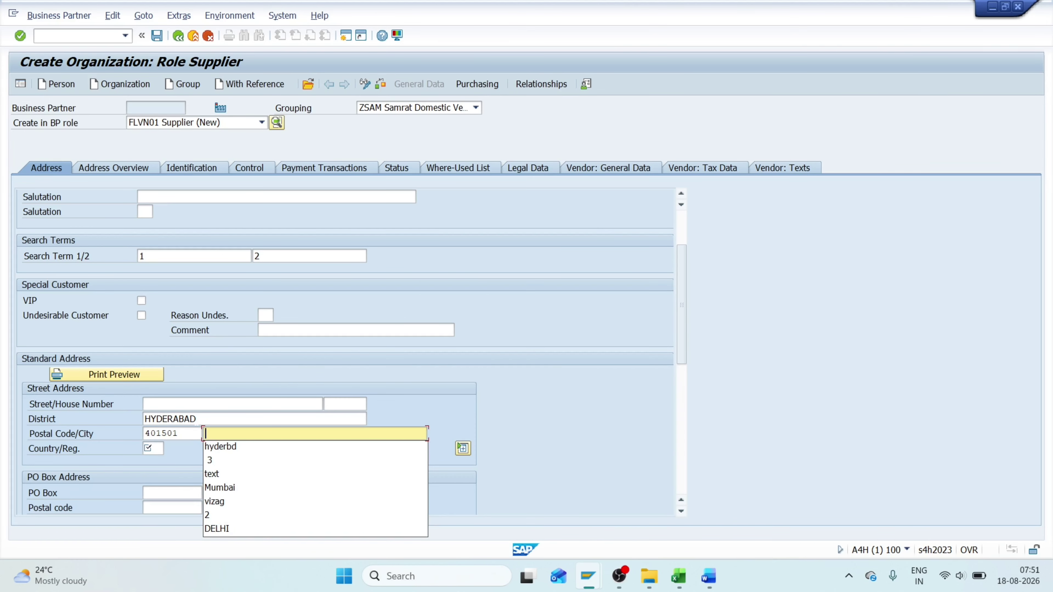
key("Up")
type("Hyderabad")
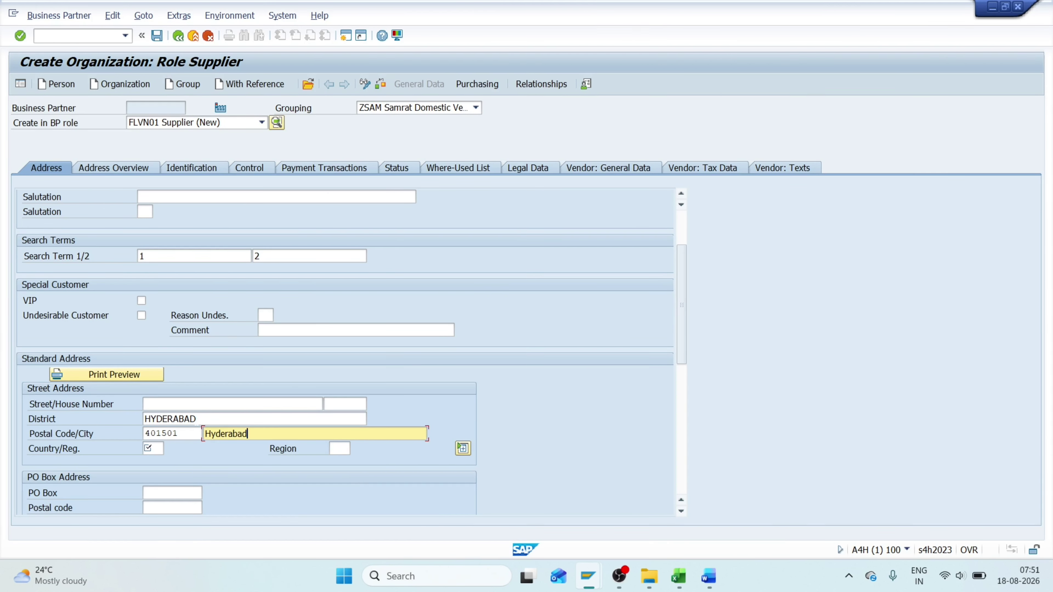
left_click(151, 448)
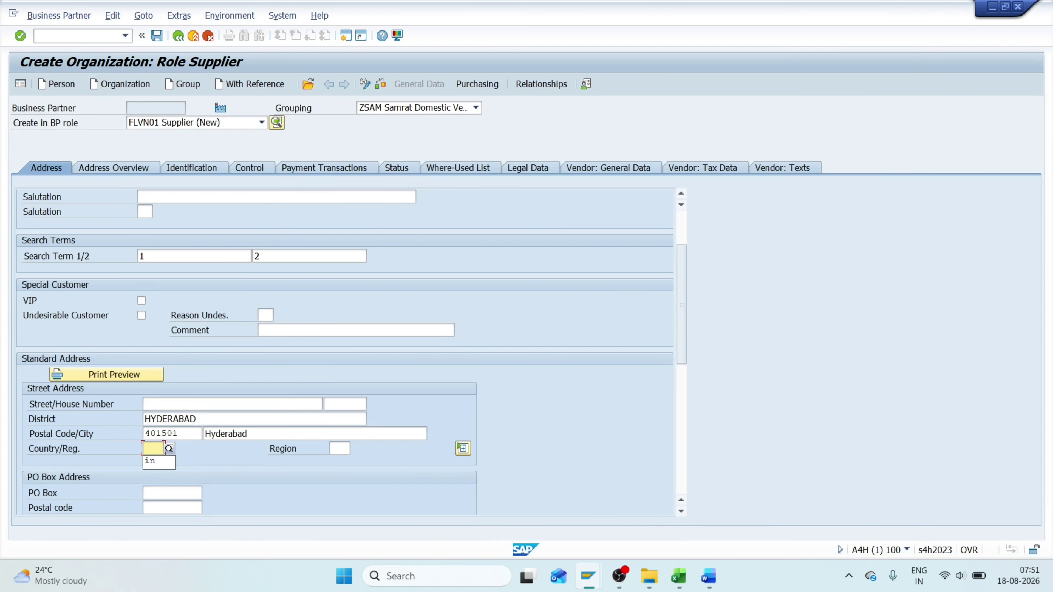
type("in")
key("Tab")
type("36")
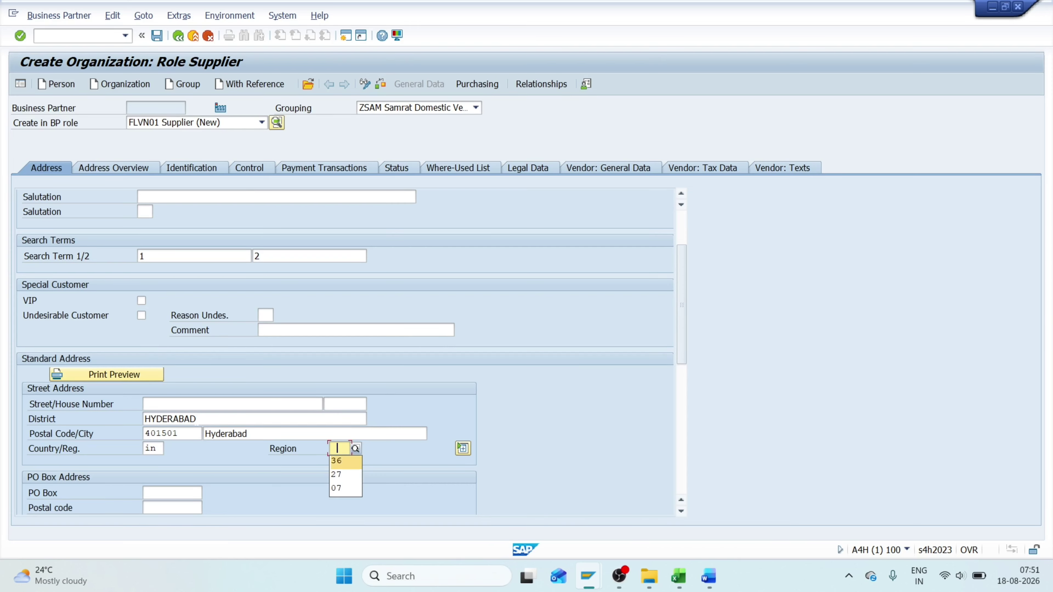
key("Tab")
key("Tab")
Fill in the PO box and its postal code and set the communication language to EN English
left_click(172, 492)
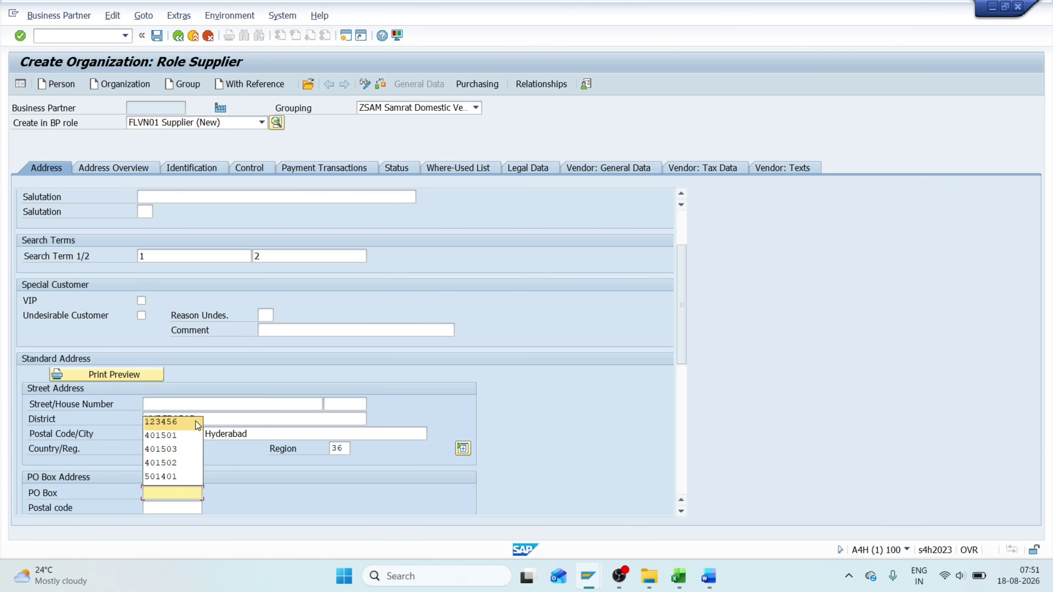
key("Down")
key("Return")
key("Return")
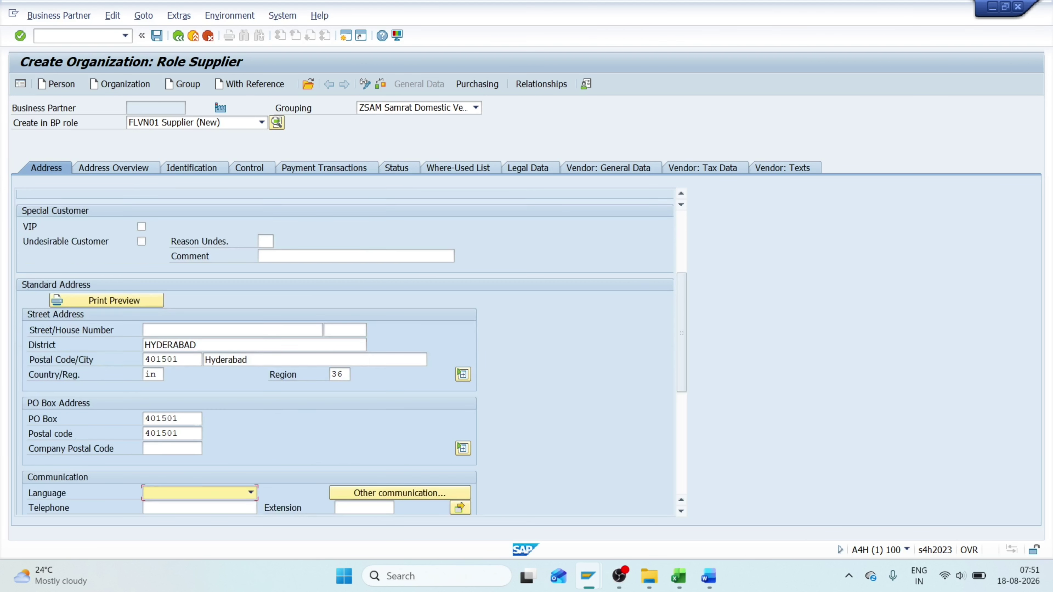
key("Tab")
key("shift+Tab")
type("EN")
Go through the remaining communication, address validity and address-independent communication fields of the supplier's address
key("Tab")
key("Tab")
key("Tab")
key("Tab")
key("Tab")
key("Tab")
key("Tab")
key("Tab")
key("Tab")
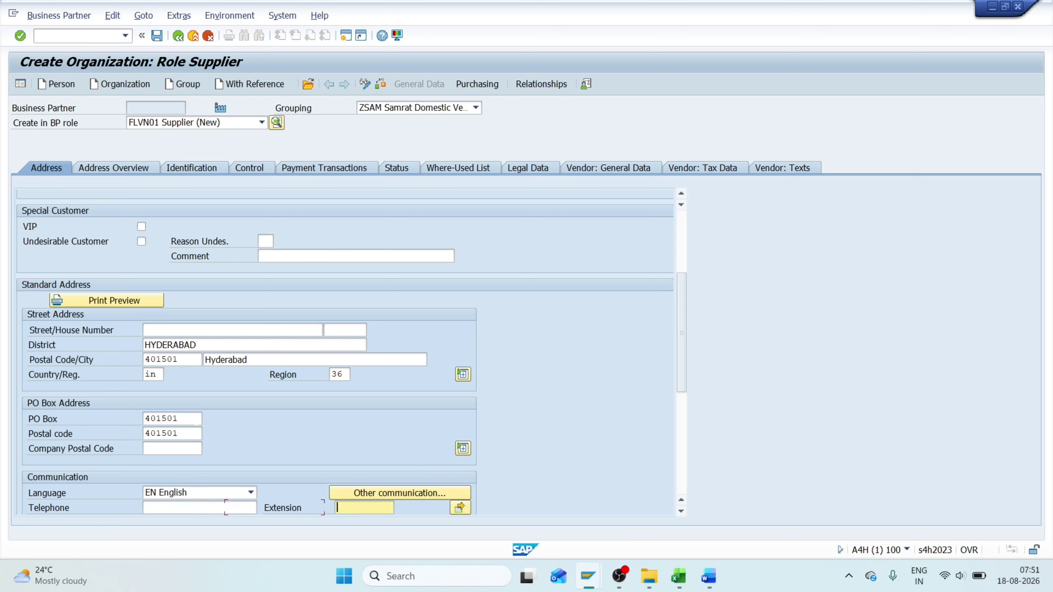
key("Tab")
key("Tab")
key("Tab")
key("Tab")
key("Tab")
key("Tab")
key("Tab")
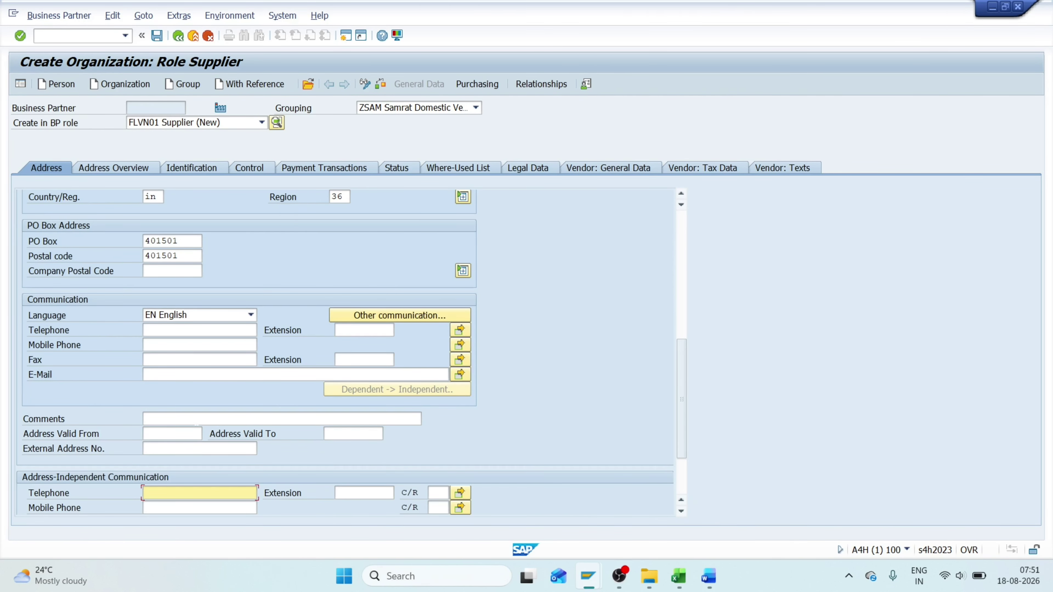
key("Tab")
key("Tab")
key("Tab")
key("Tab")
key("Tab")
key("Tab")
key("Tab")
key("Tab")
key("Tab")
key("Tab")
key("Tab")
key("Tab")
key("Tab")
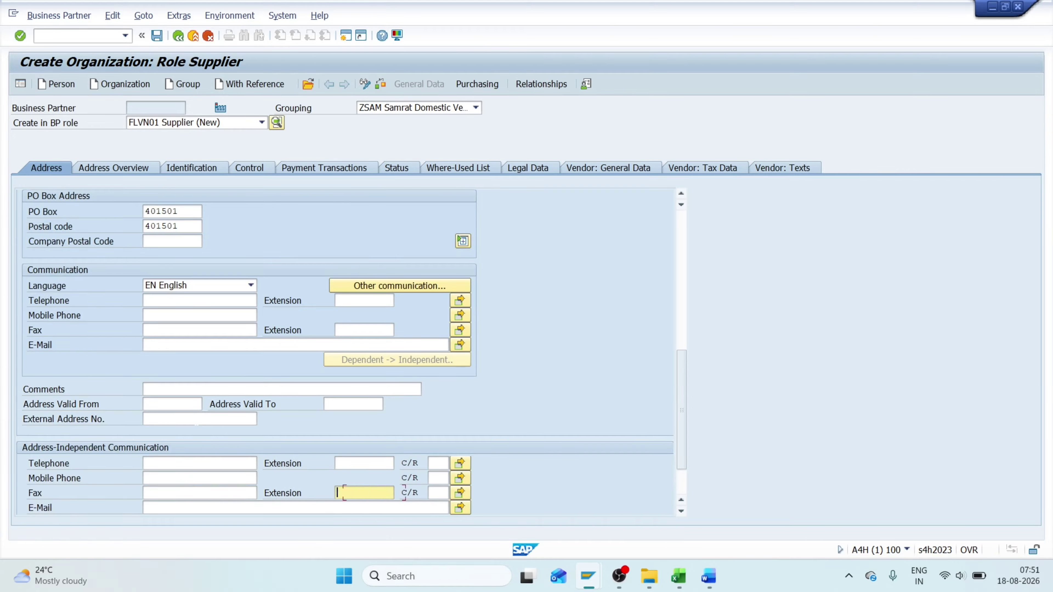
key("Tab")
key("Tab")
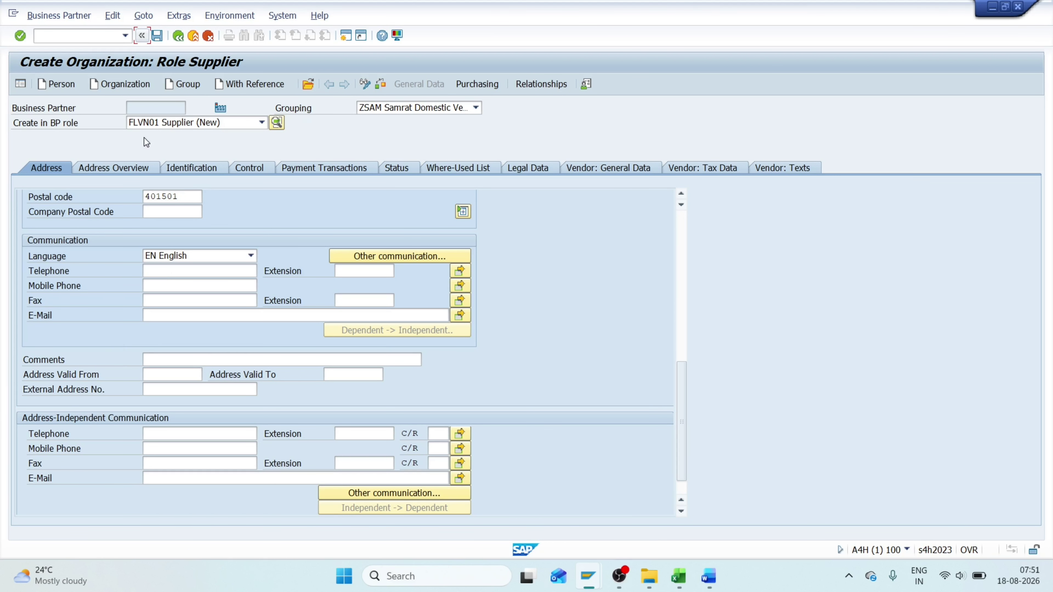
Review the supplier's address overview, identification, control, payment transactions, status and where-used data
left_click(128, 167)
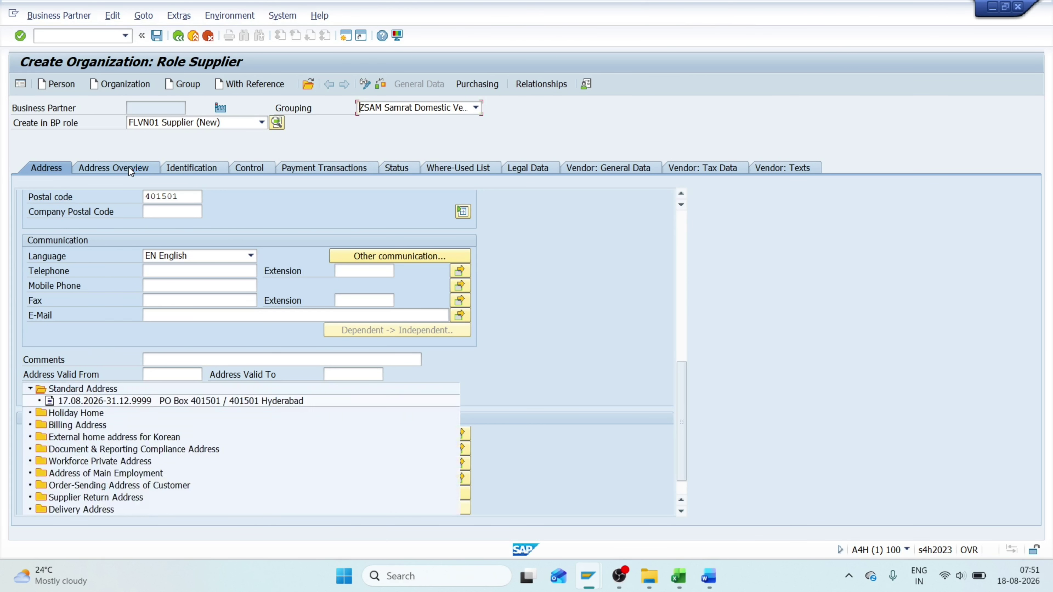
left_click(209, 170)
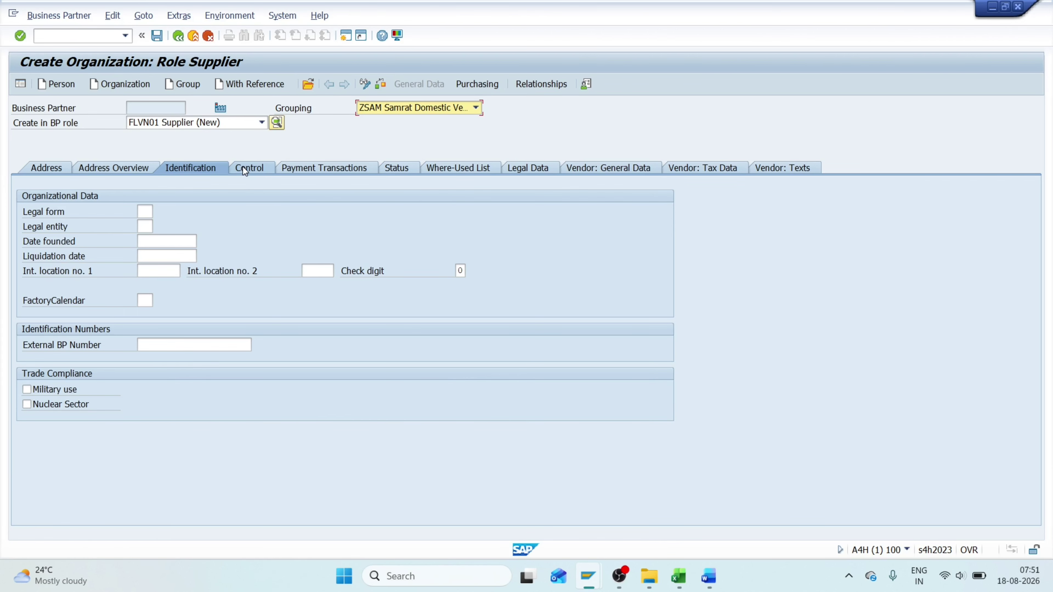
left_click(244, 169)
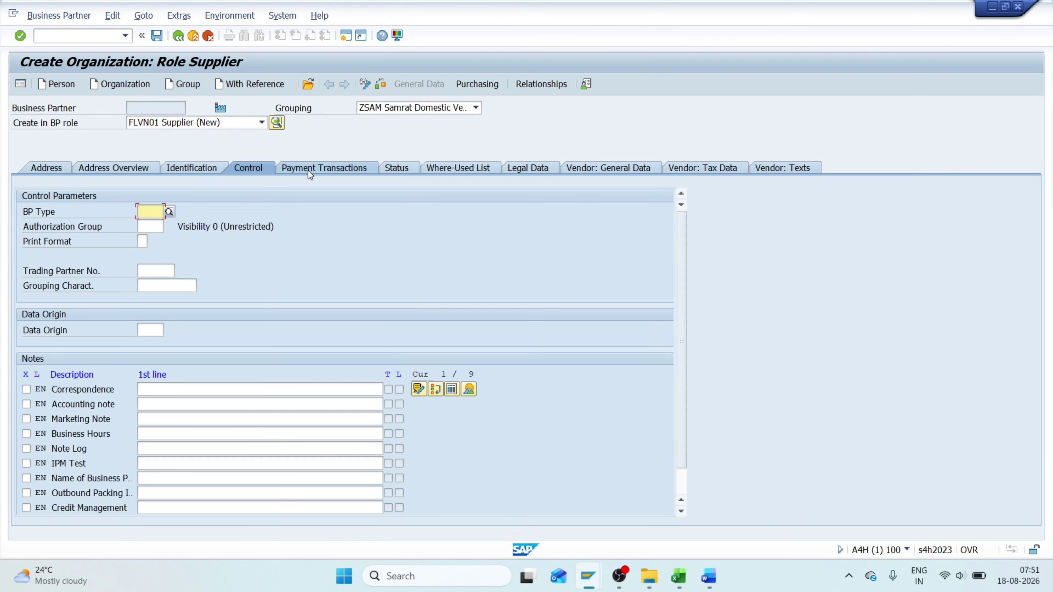
left_click(308, 171)
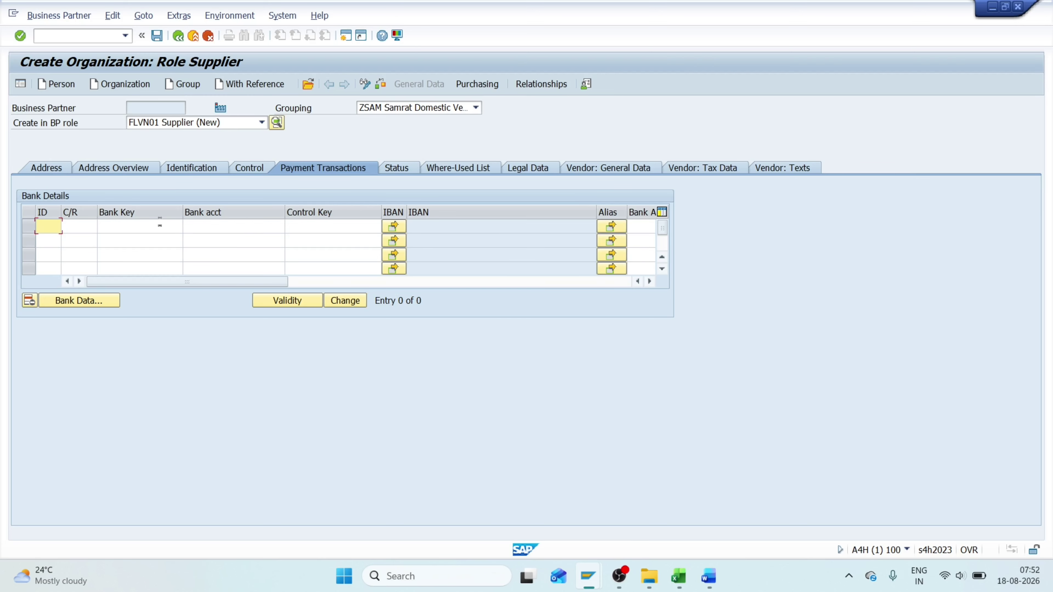
left_click(395, 170)
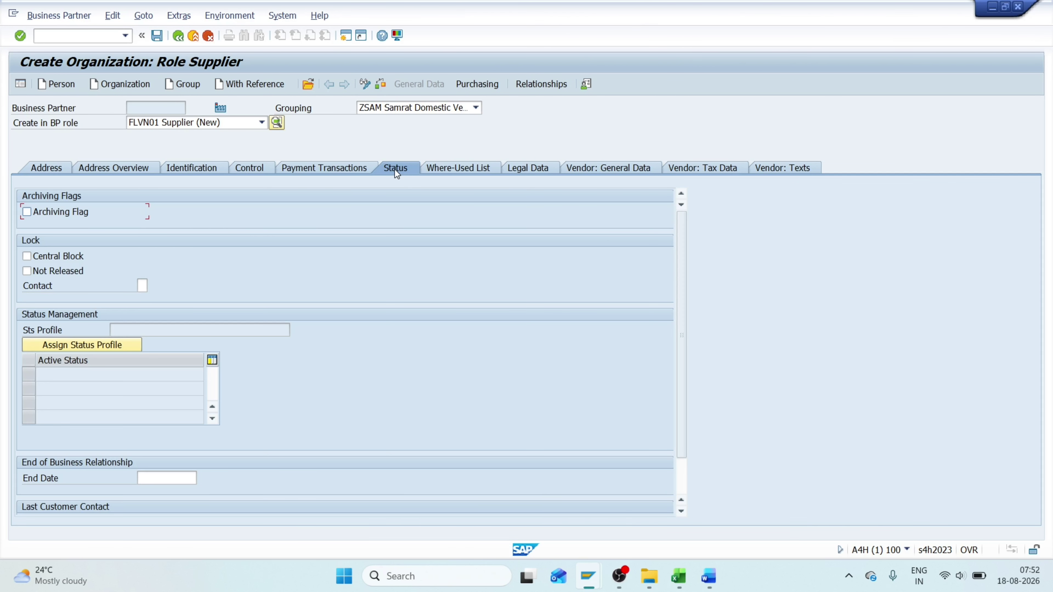
left_click(474, 167)
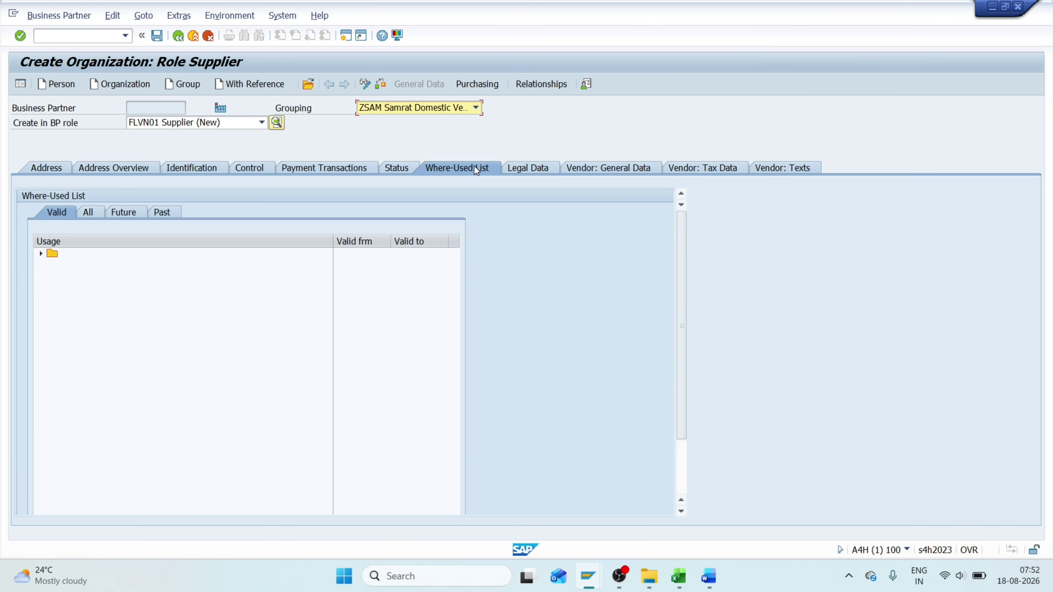
Review the supplier's legal data, vendor general data, tax data and texts, finishing back at the address
left_click(527, 173)
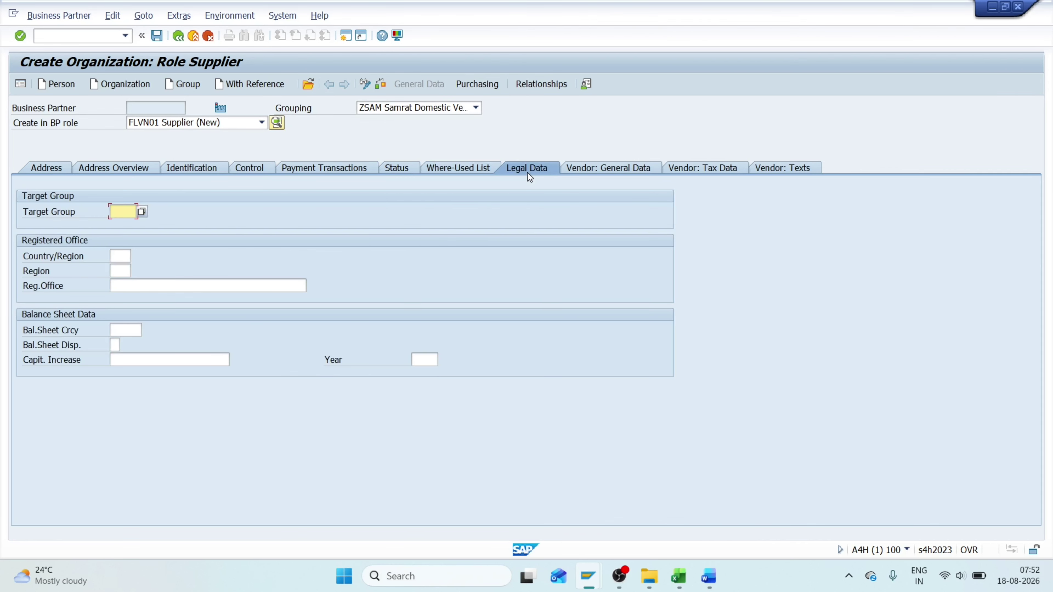
left_click(604, 170)
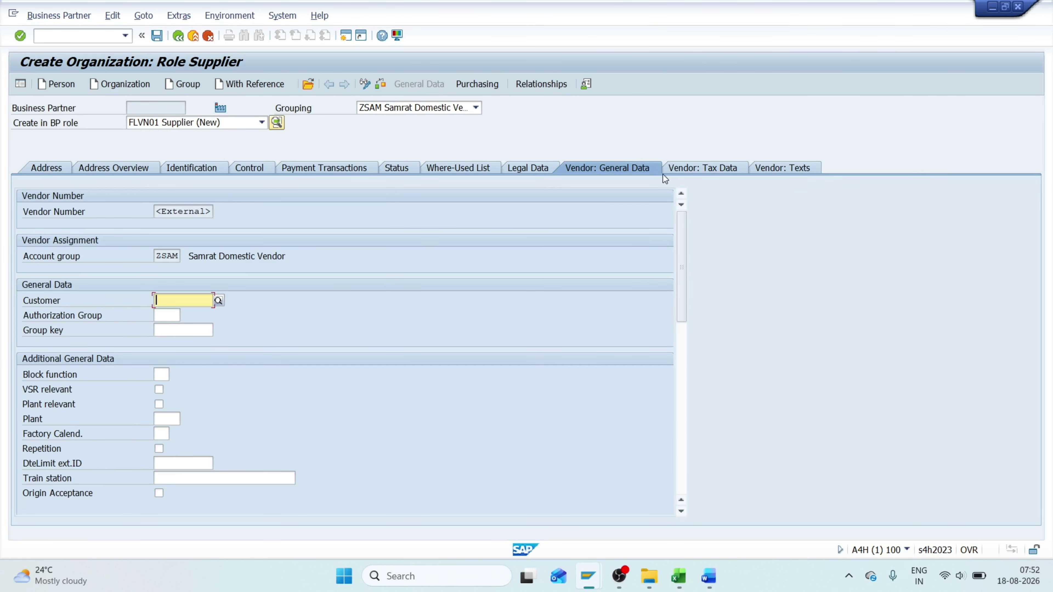
left_click(676, 170)
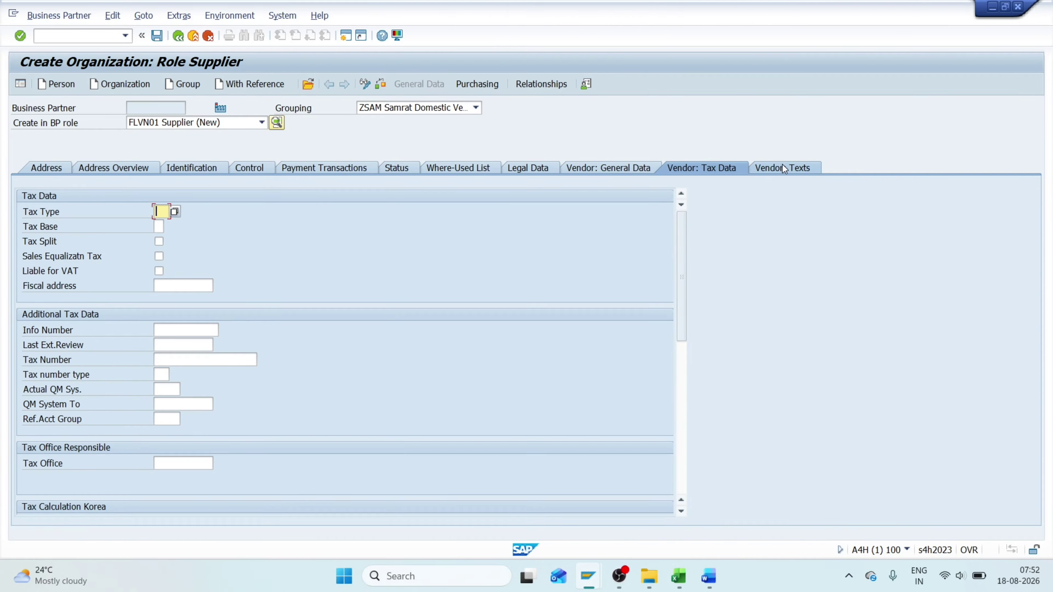
left_click(784, 169)
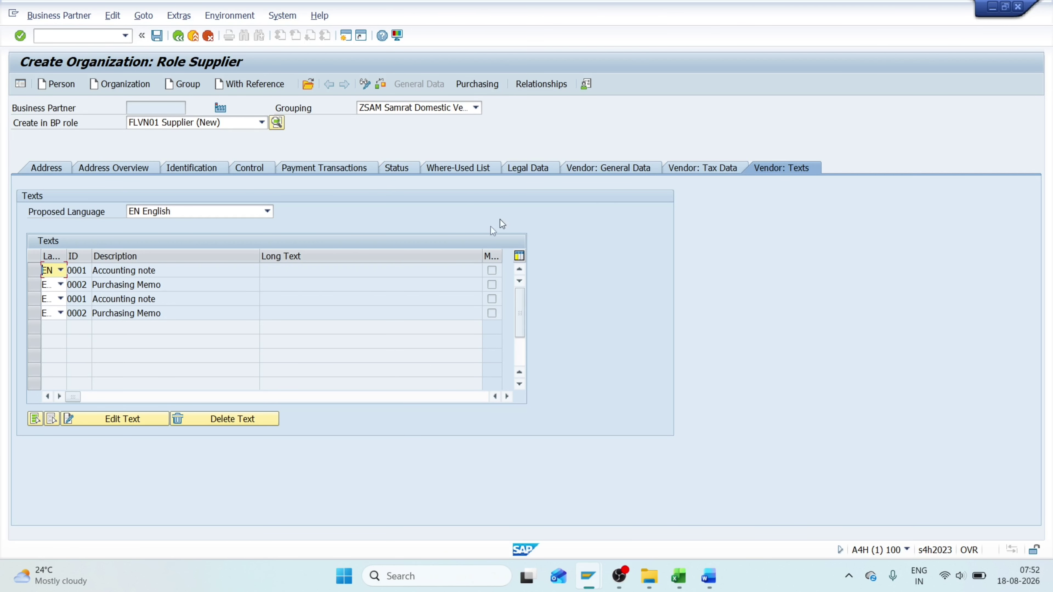
left_click(54, 167)
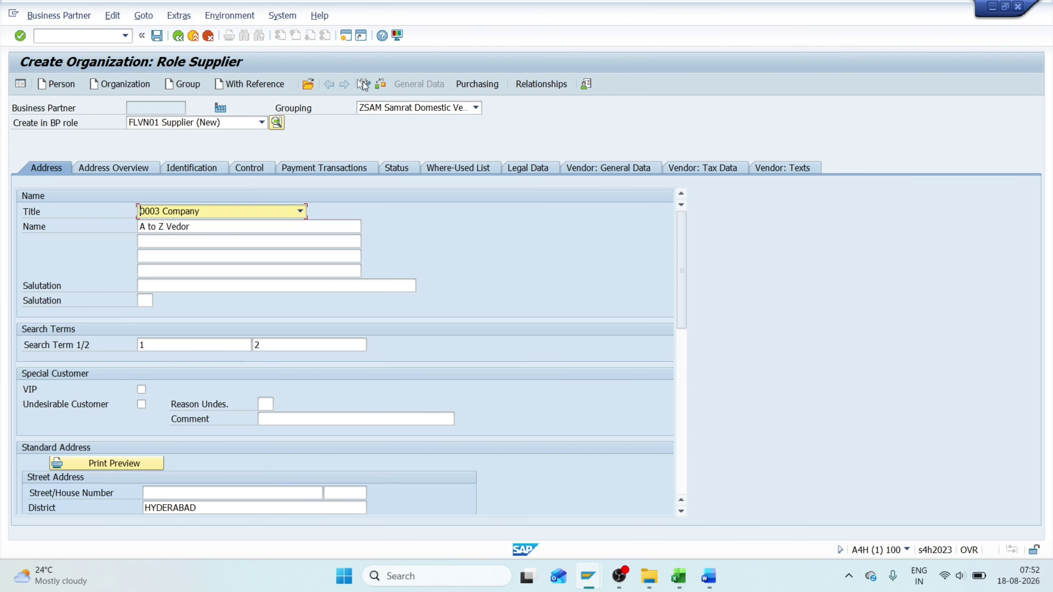
Go to the supplier's purchasing data and assign purchasing organization 111
left_click(479, 83)
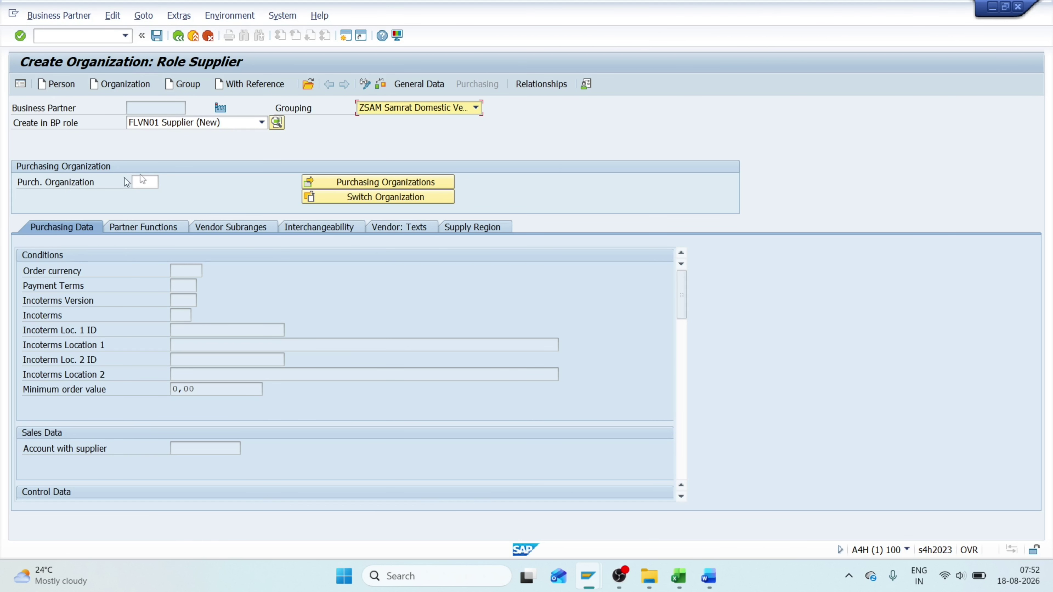
left_click(142, 181)
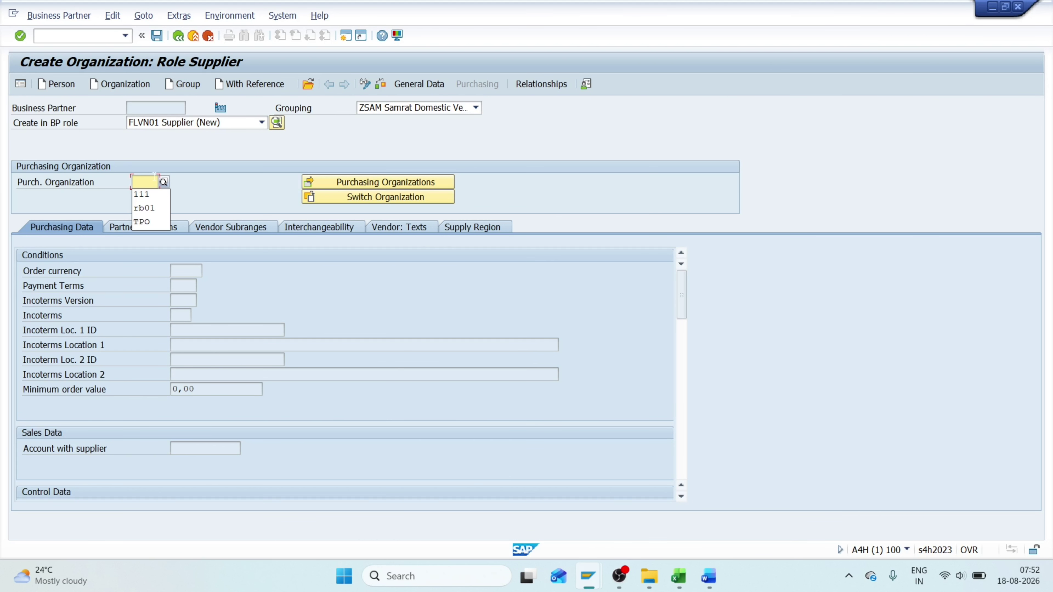
key("Down")
key("Return")
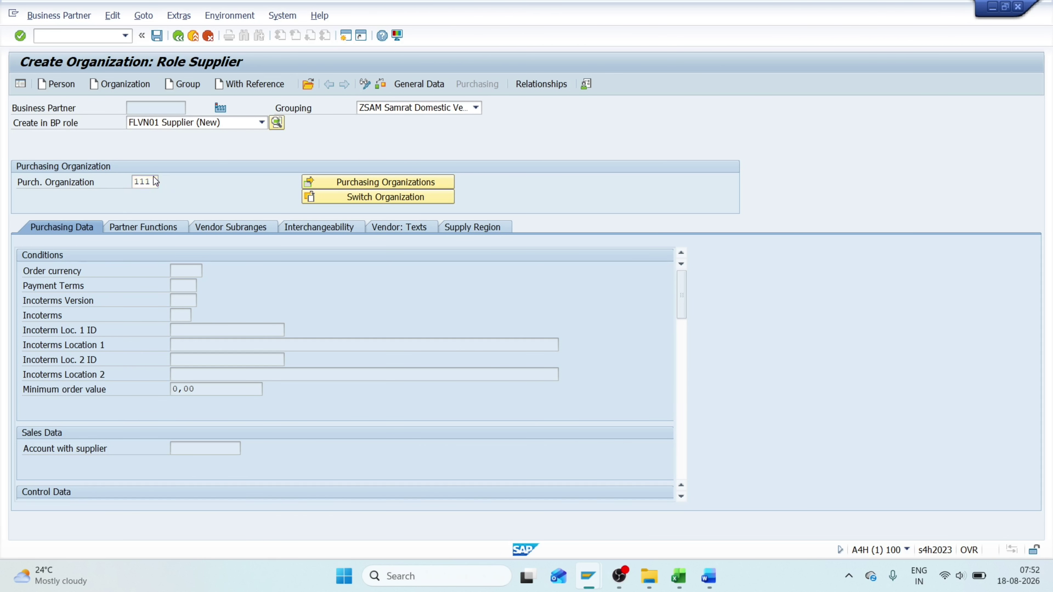
key("Return")
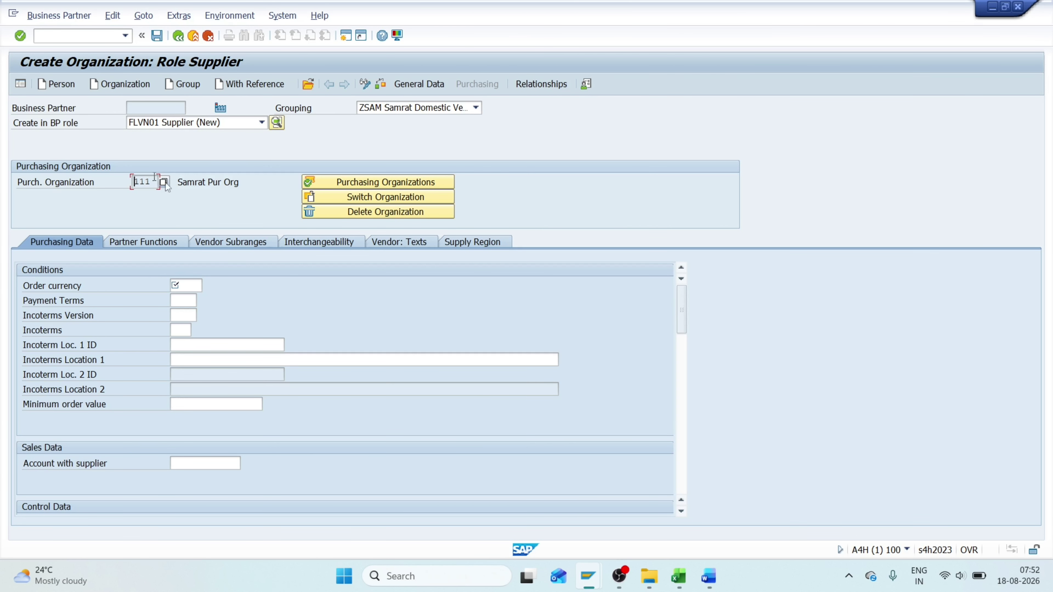
Set the order currency to INR and the payment terms to 0001 in the purchasing conditions
left_click(186, 287)
type("i")
key("Down")
key("Return")
key("Tab")
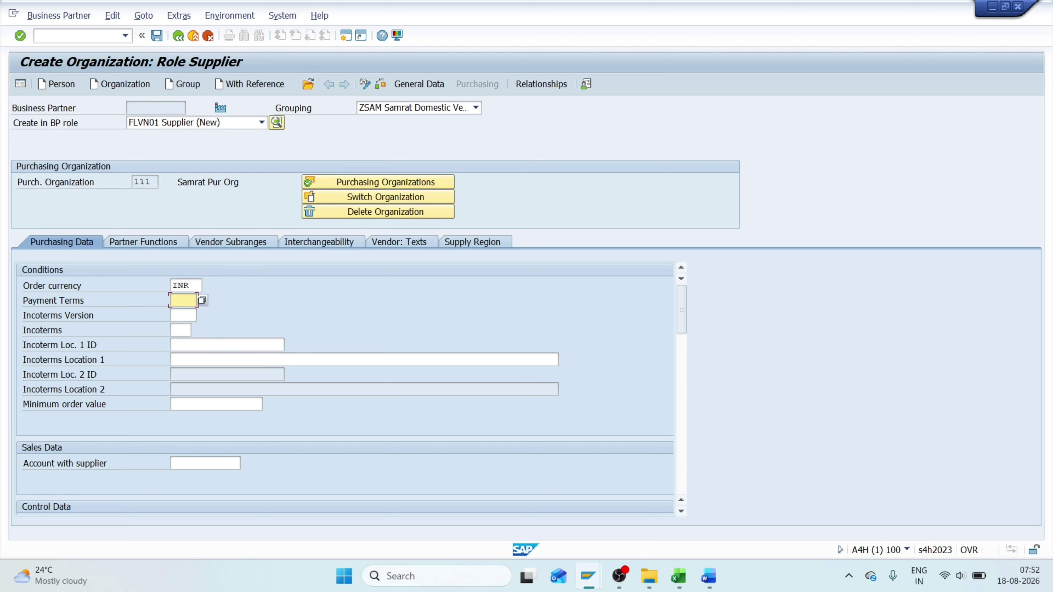
type("0")
key("Down")
key("Return")
key("Tab")
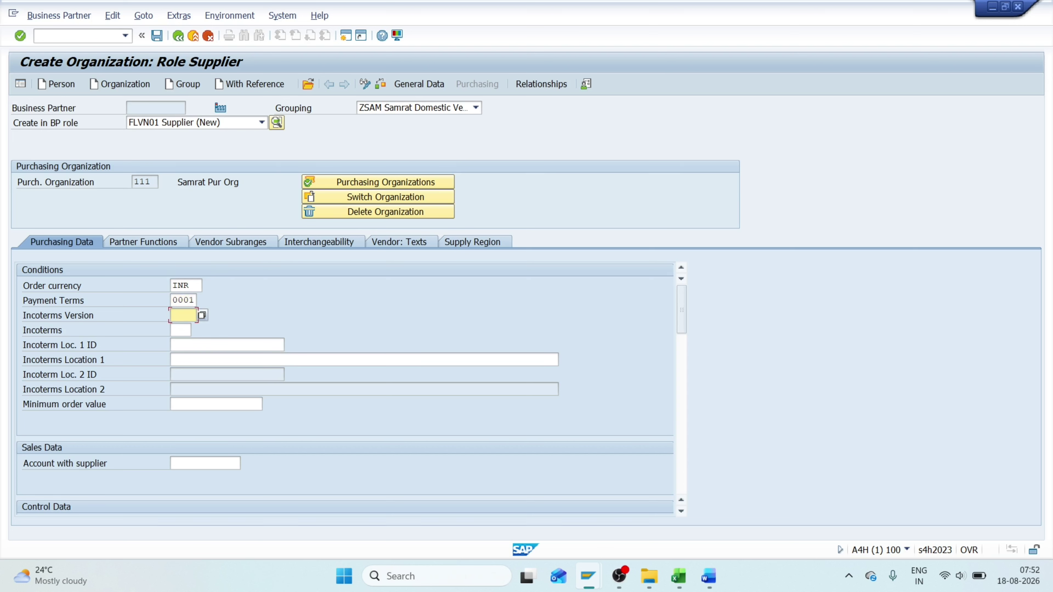
Leave the Incoterms version empty, set the Incoterms to CIF and check the list of available Incoterms
key("Tab")
key("Return")
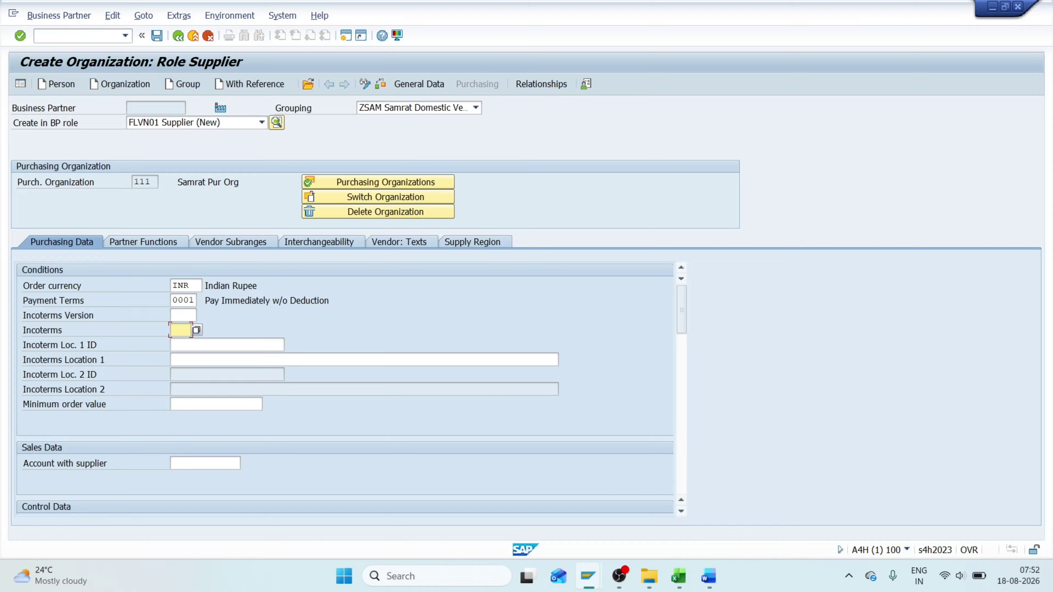
type("c")
key("Down")
key("Return")
left_click(196, 330)
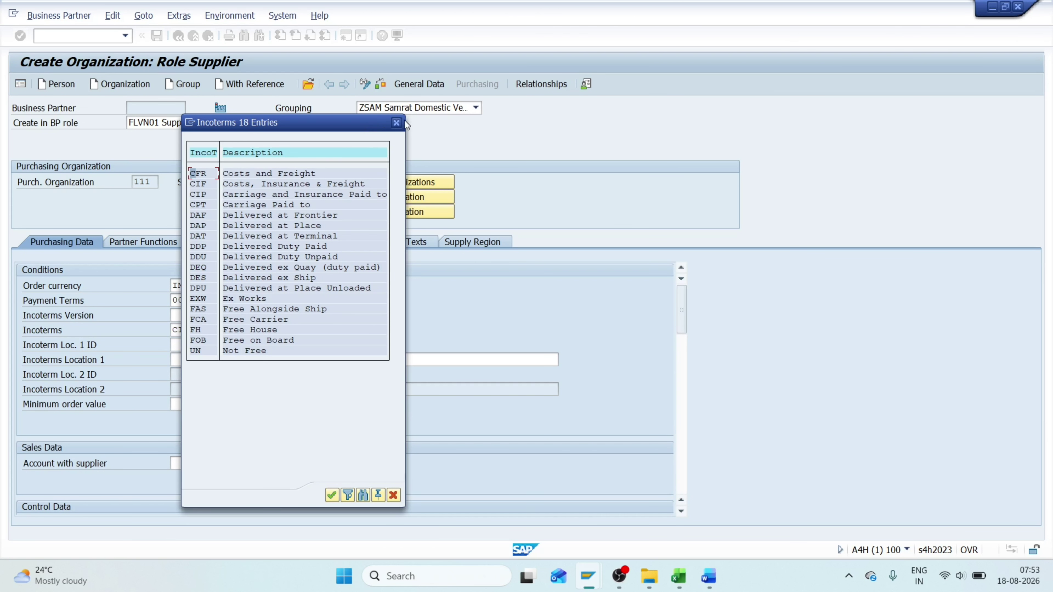
left_click(397, 122)
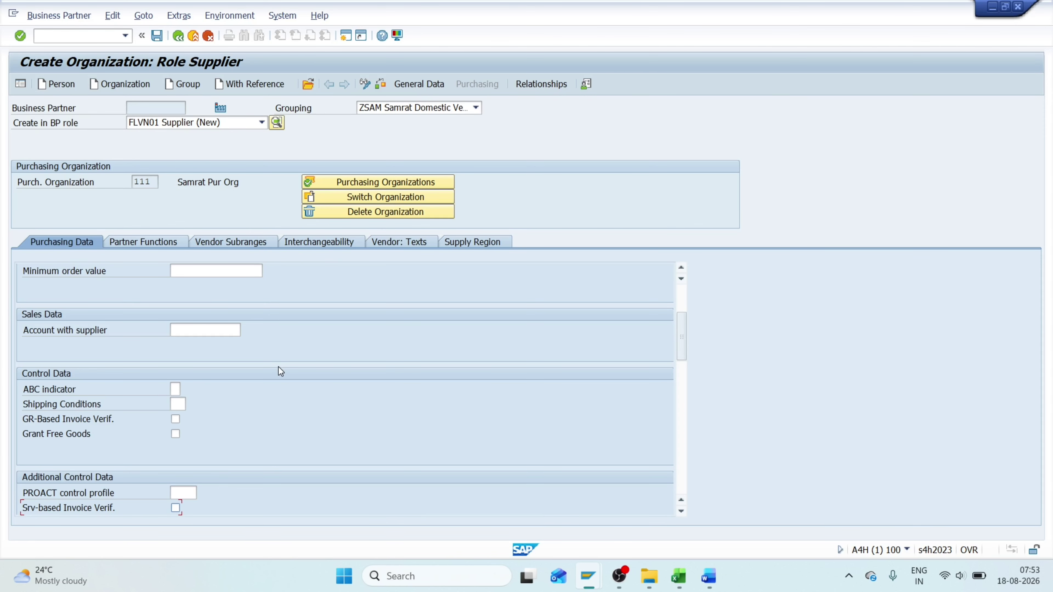
Enable service-based invoice verification and the acknowledgment requirement in the additional control data
scroll(221, 371, "down", 1)
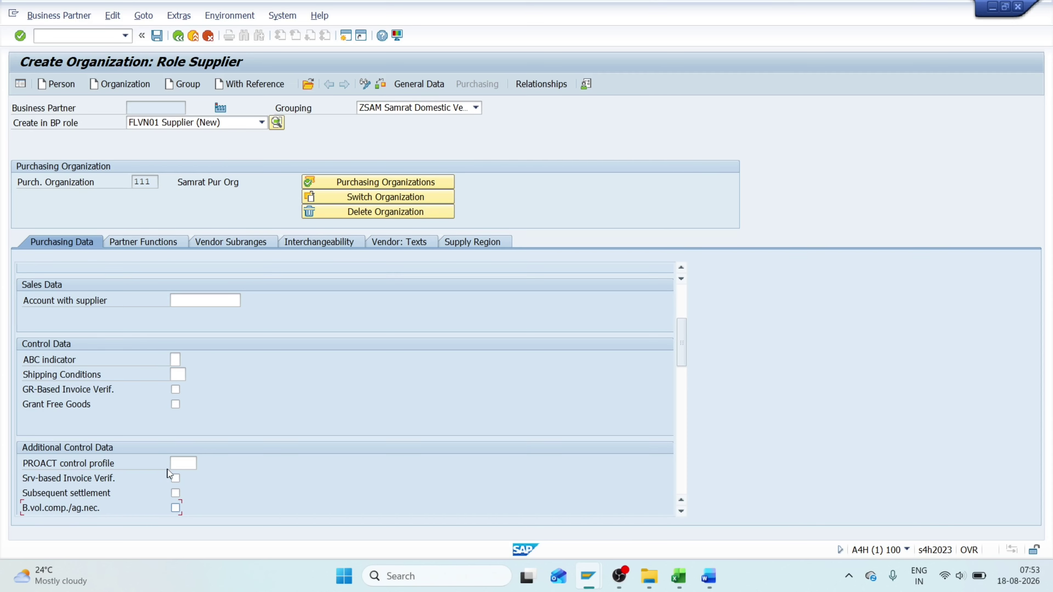
left_click(180, 479)
scroll(179, 479, "down", 3)
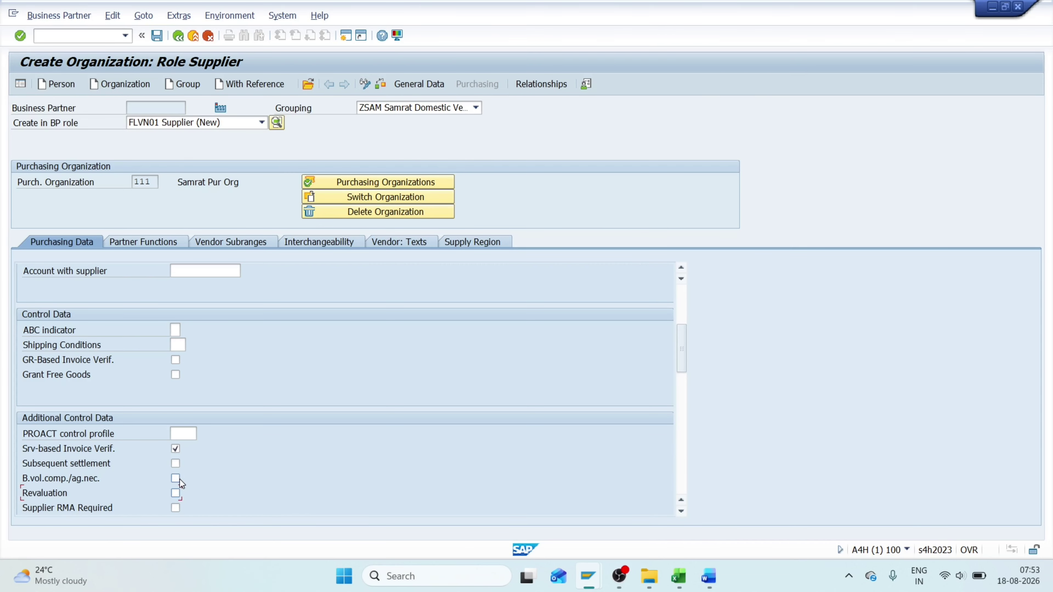
left_click(175, 493)
scroll(171, 495, "down", 3)
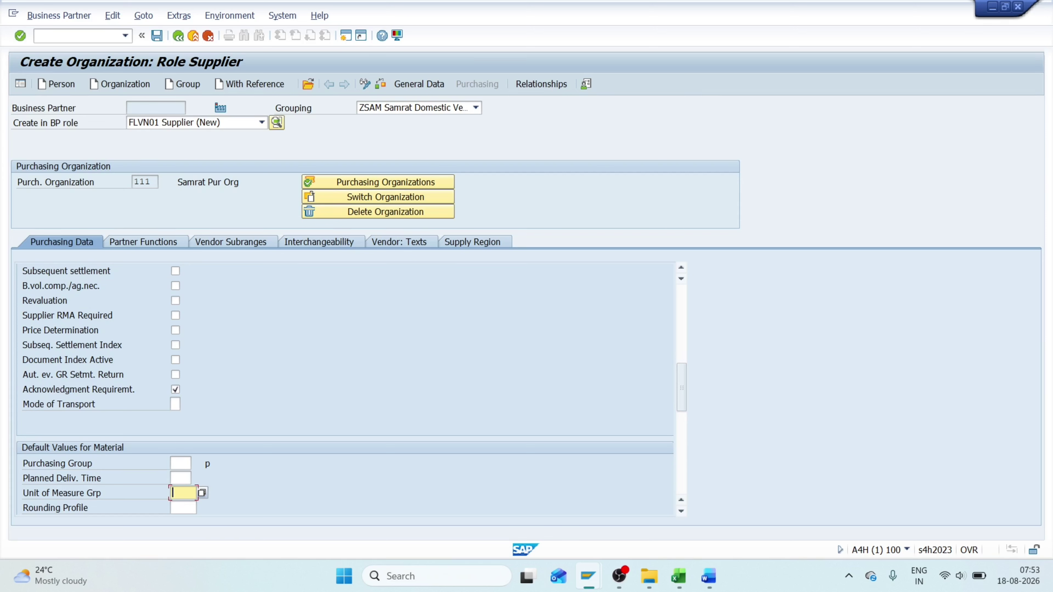
Set the purchasing group to S07 in the default values for material
left_click(178, 463)
key("Down")
key("Return")
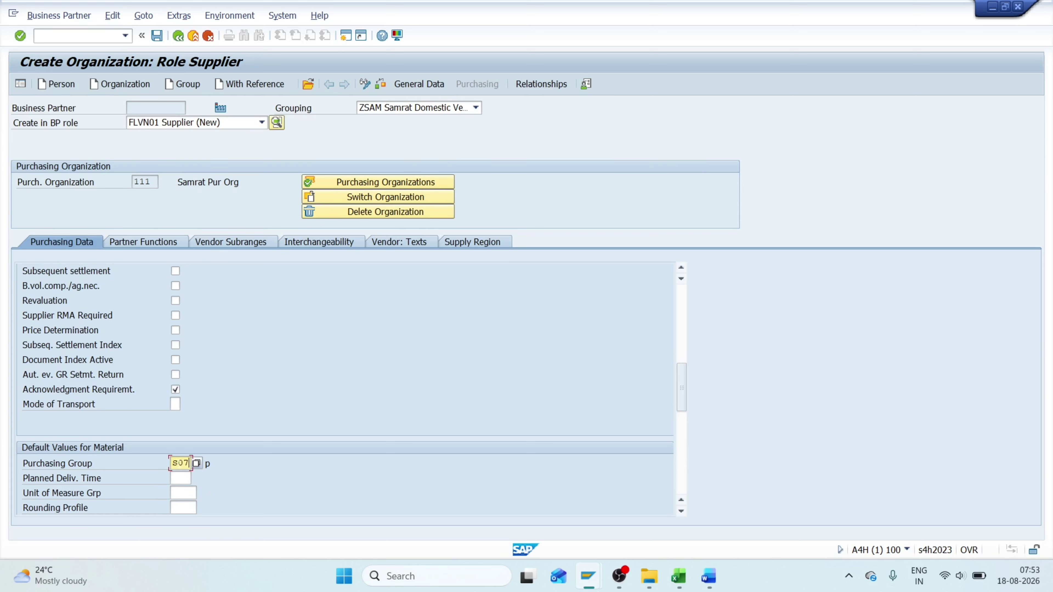
Go through the remaining default material, additional purchasing and additional service data fields without filling them in
left_click(180, 478)
key("Tab")
key("Tab")
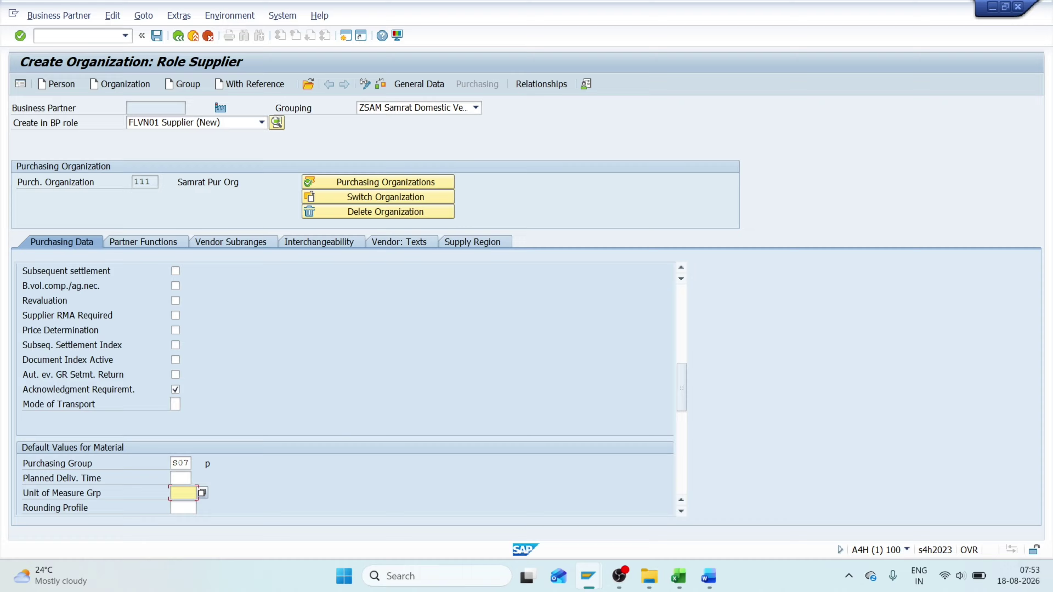
key("Tab")
key("Tab")
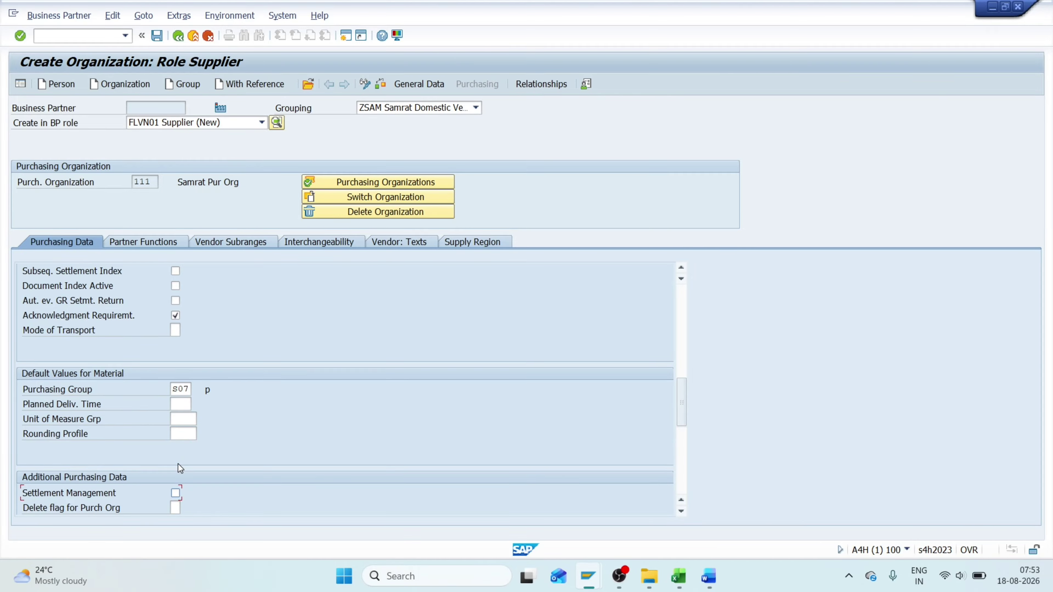
key("Tab")
key("Tab")
key("Tab")
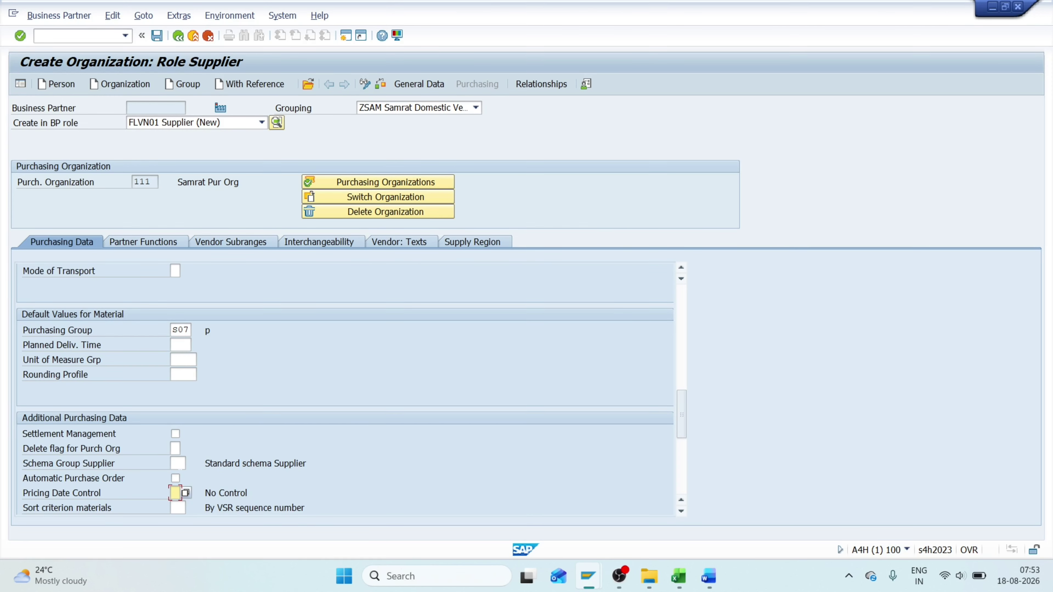
key("Tab")
key("Tab")
key("Tab")
key("Tab")
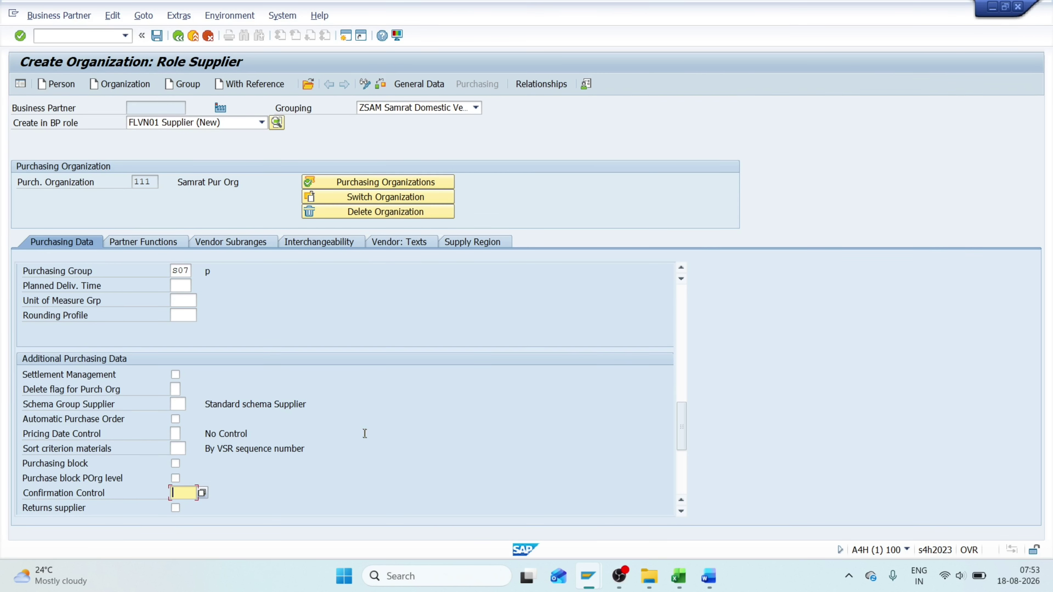
key("Tab")
key("Tab")
key("Tab")
key("Tab")
key("Tab")
key("Tab")
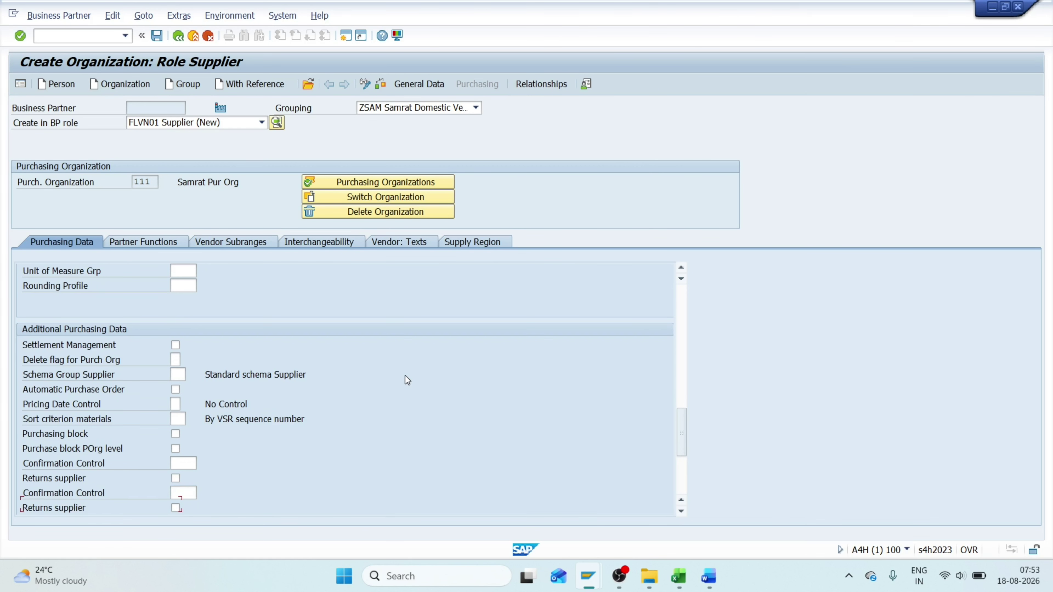
key("Tab")
key("Tab")
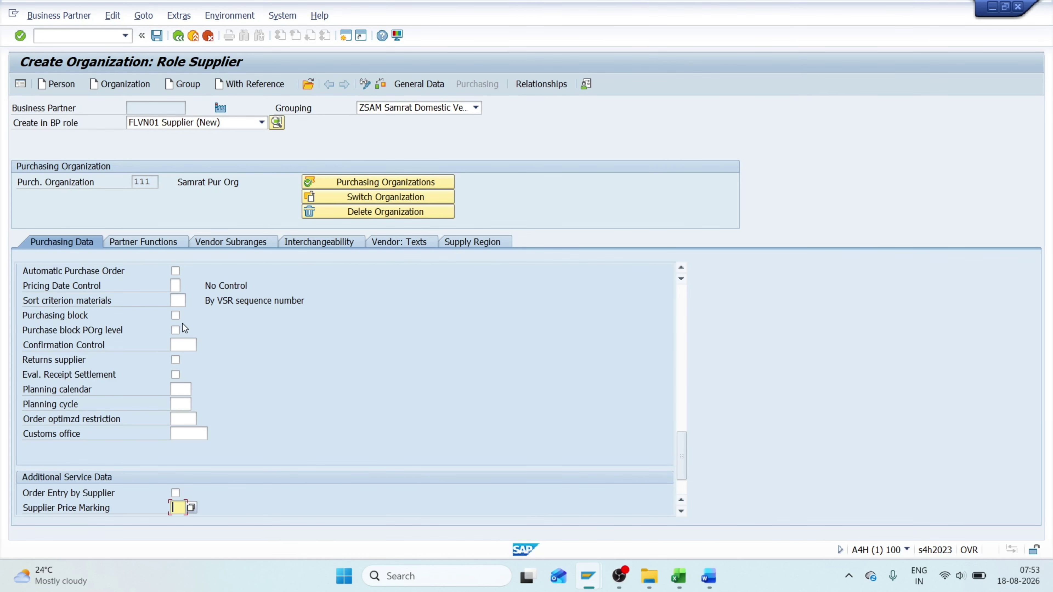
Review the supplier's partner functions and try to view the vendor subranges and interchangeability data
left_click(148, 246)
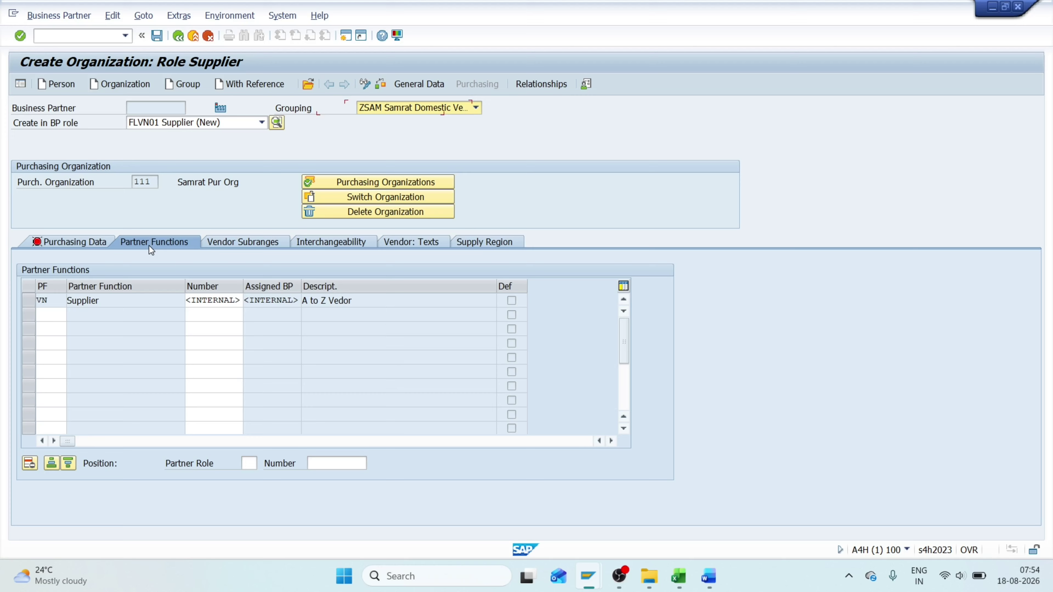
left_click(247, 242)
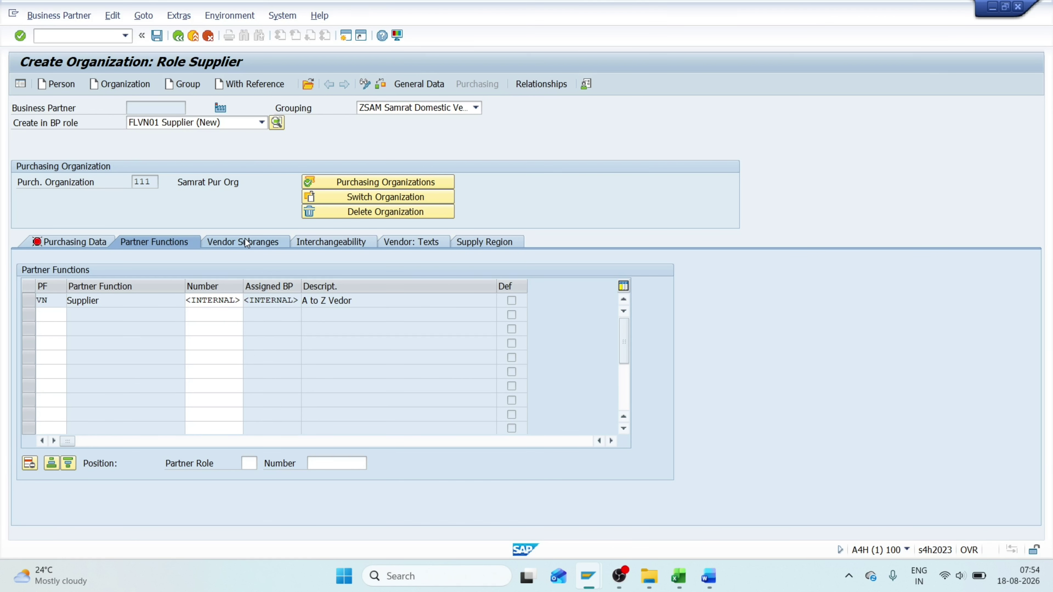
left_click(323, 242)
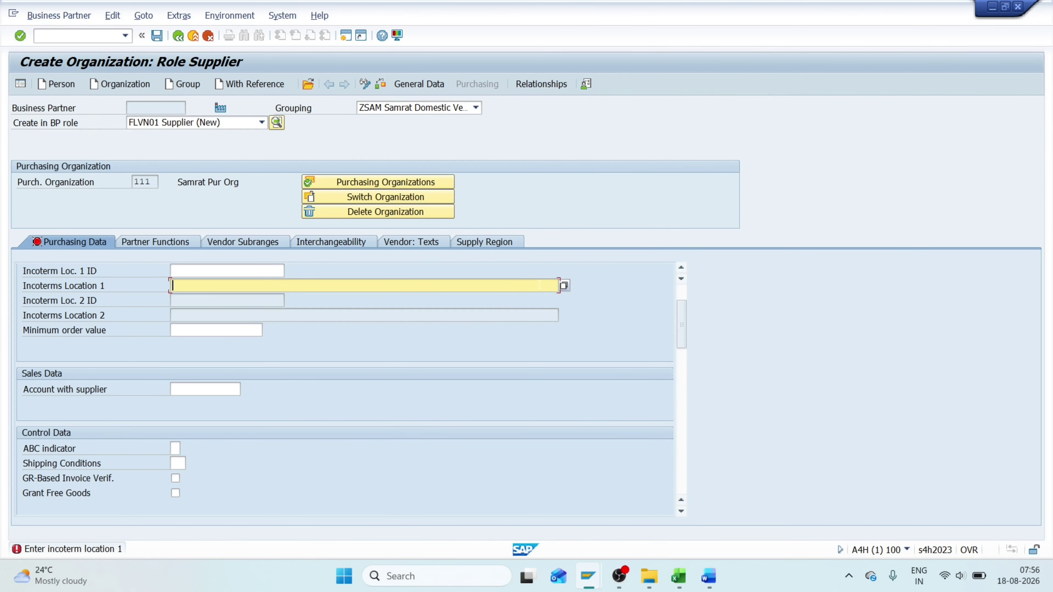
Set Incoterms location 1 to hyderabad and save the new supplier
left_click(564, 286)
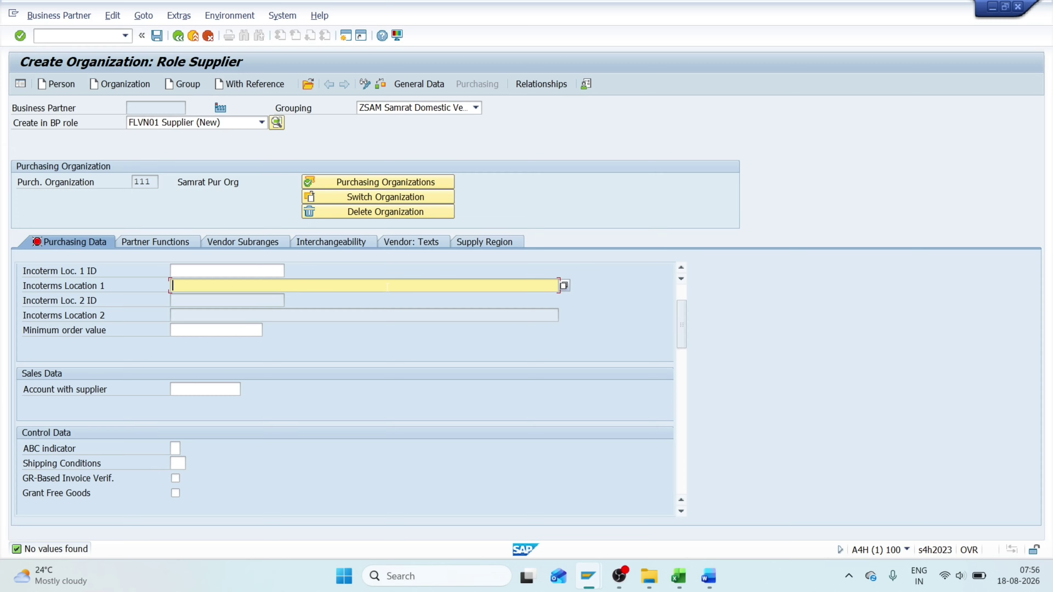
type("hyderabad")
key("Return")
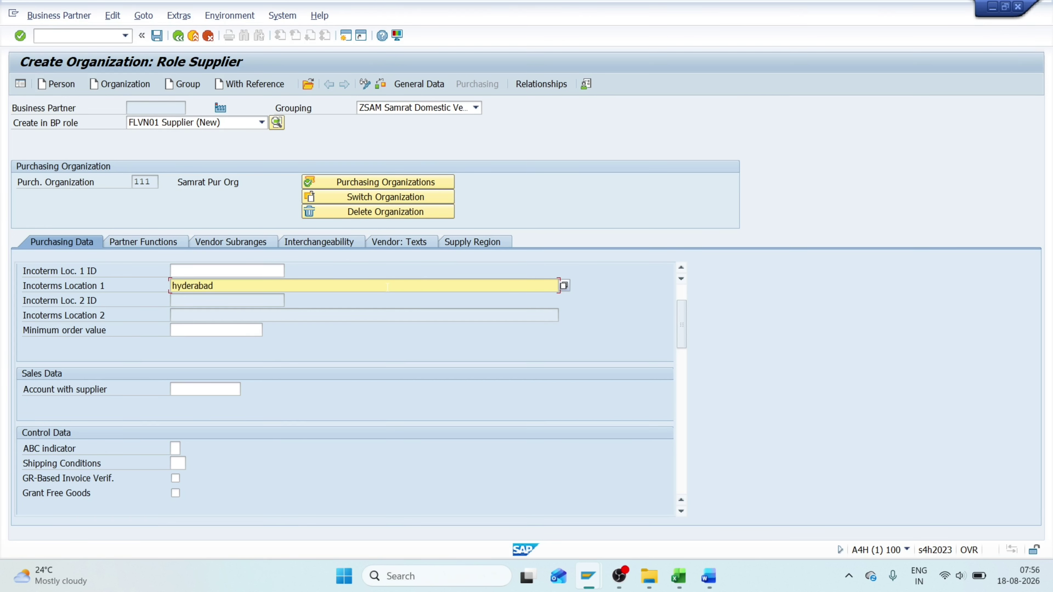
left_click(156, 37)
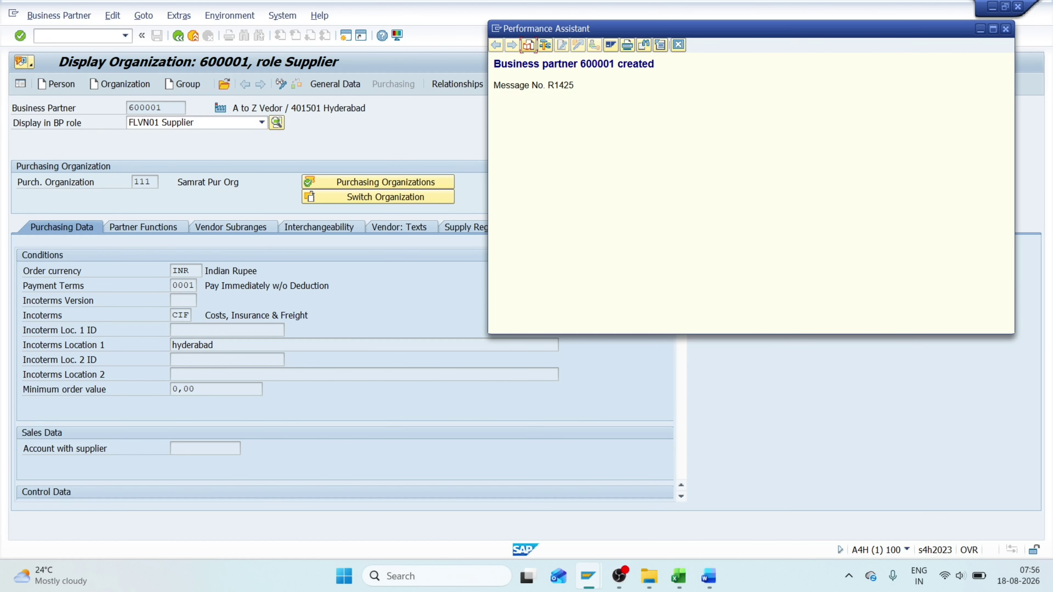
Copy the created business partner's number from the message and paste it into cell L13 of the Excel Business Partner sheet
double_click(596, 63)
key("ctrl+c")
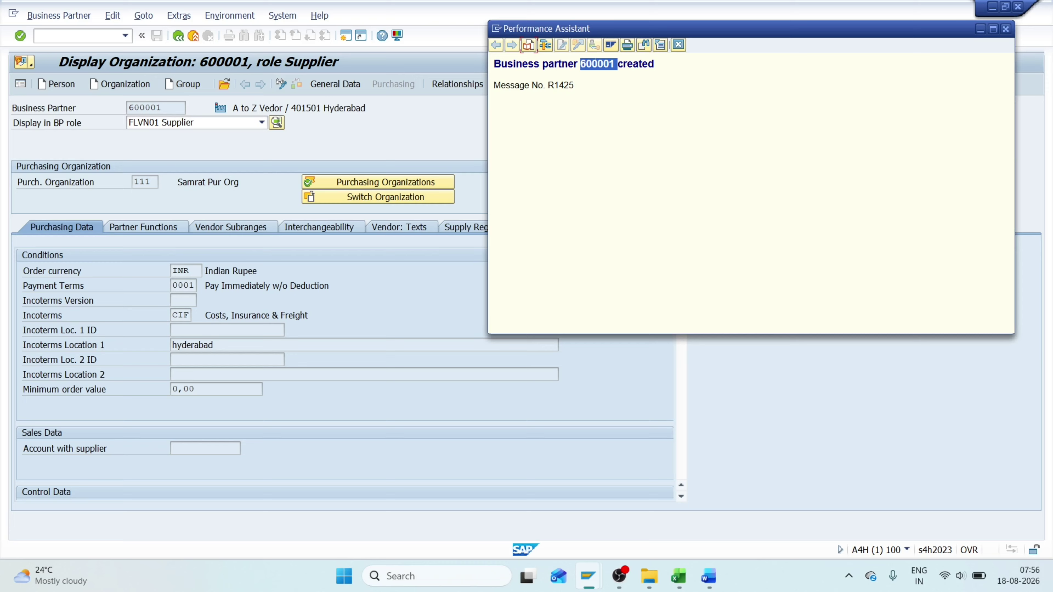
left_click(1005, 29)
key("alt+Tab")
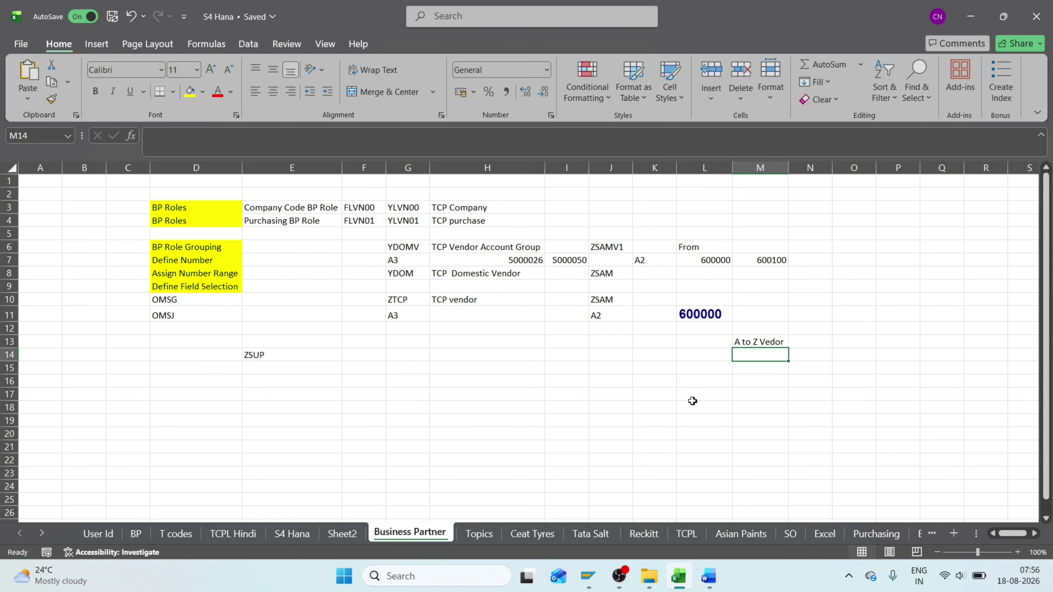
left_click(705, 345)
key("ctrl+v")
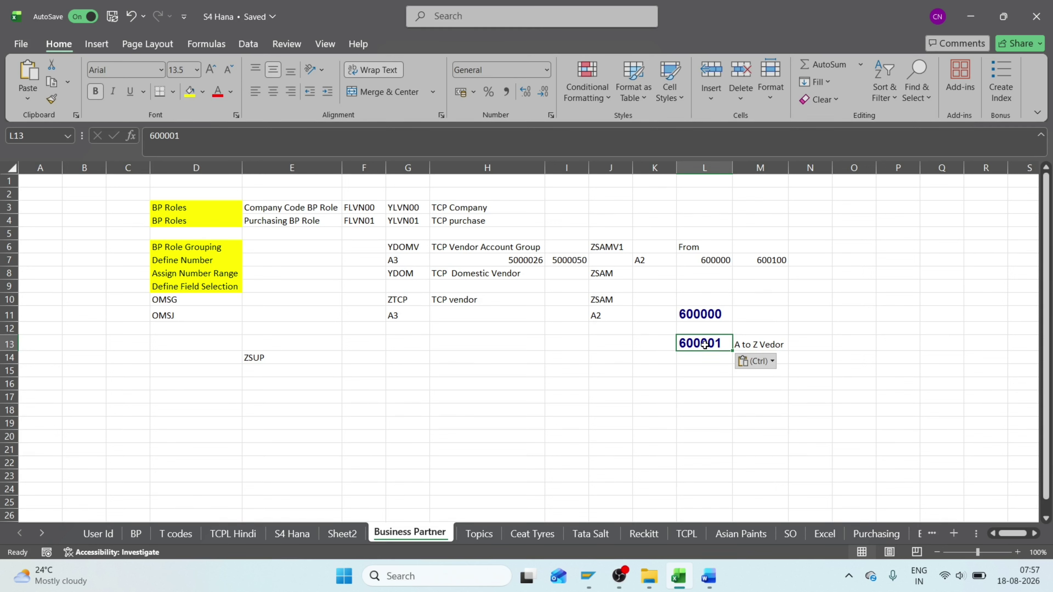
key("alt+Tab")
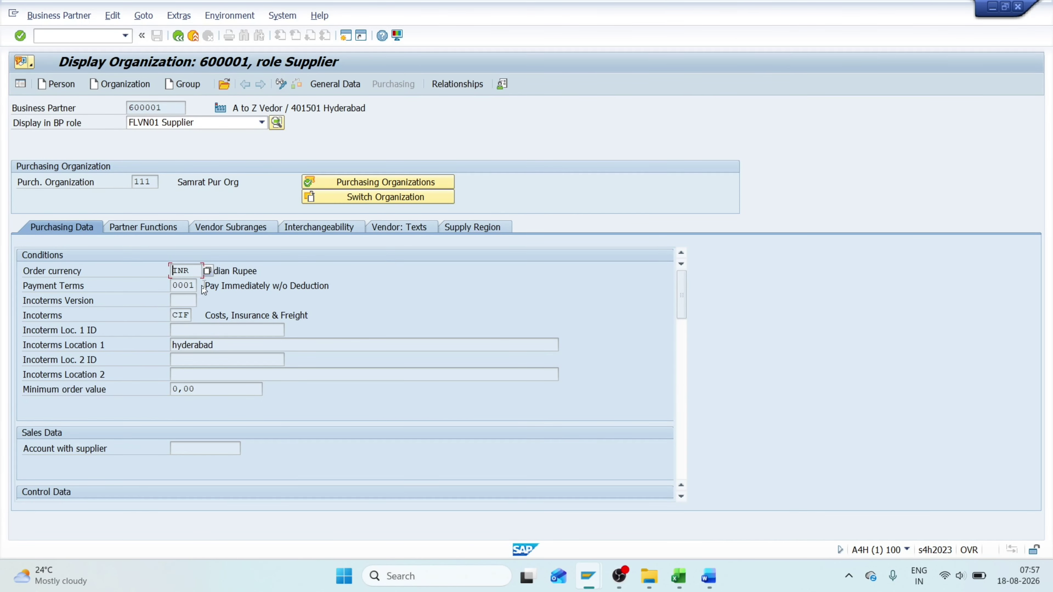
key("alt+Tab")
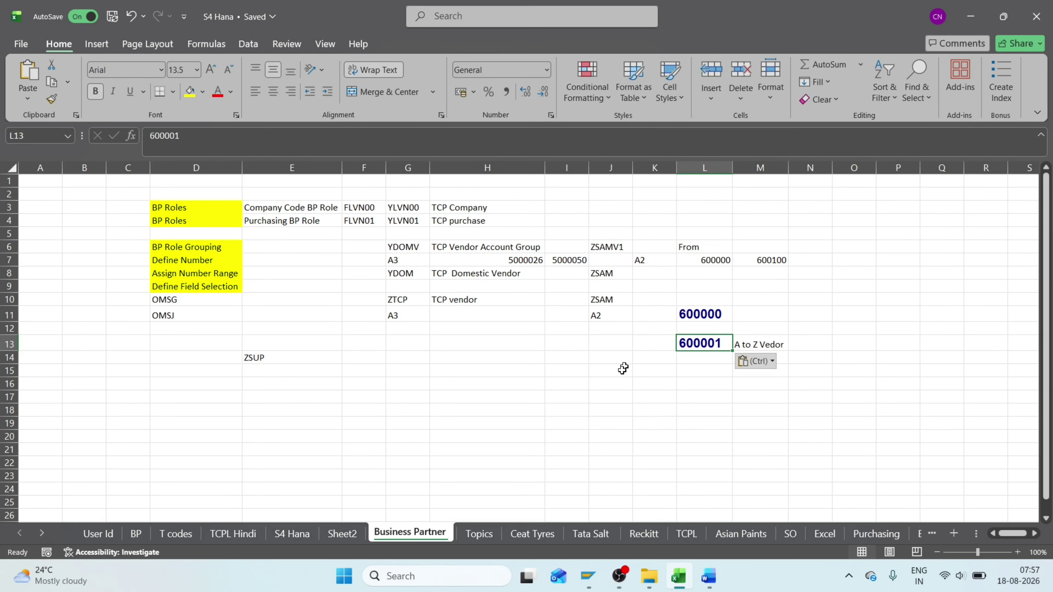
key("alt+Tab")
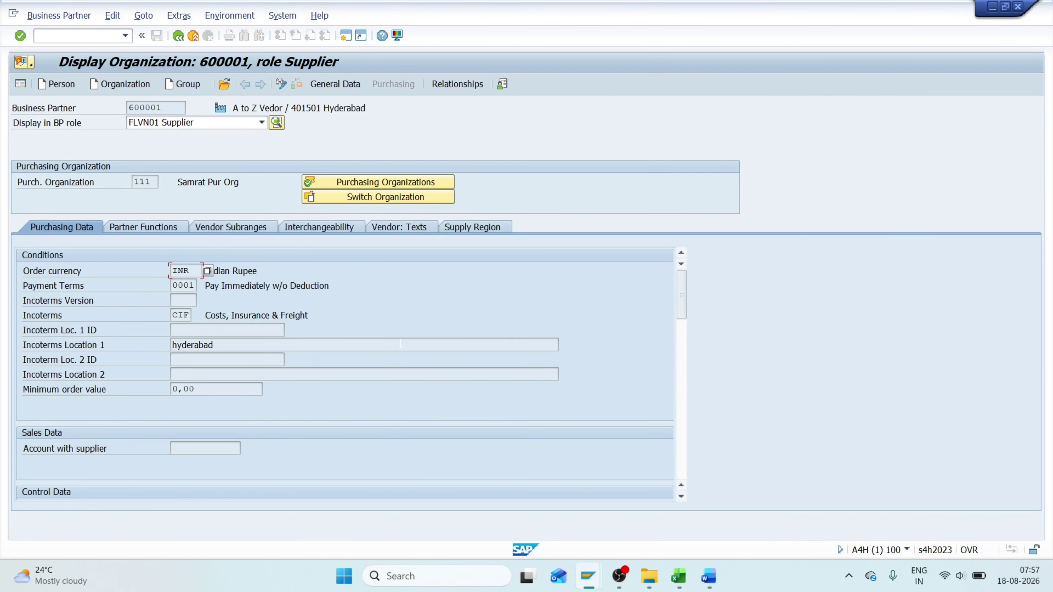
key("alt+Tab")
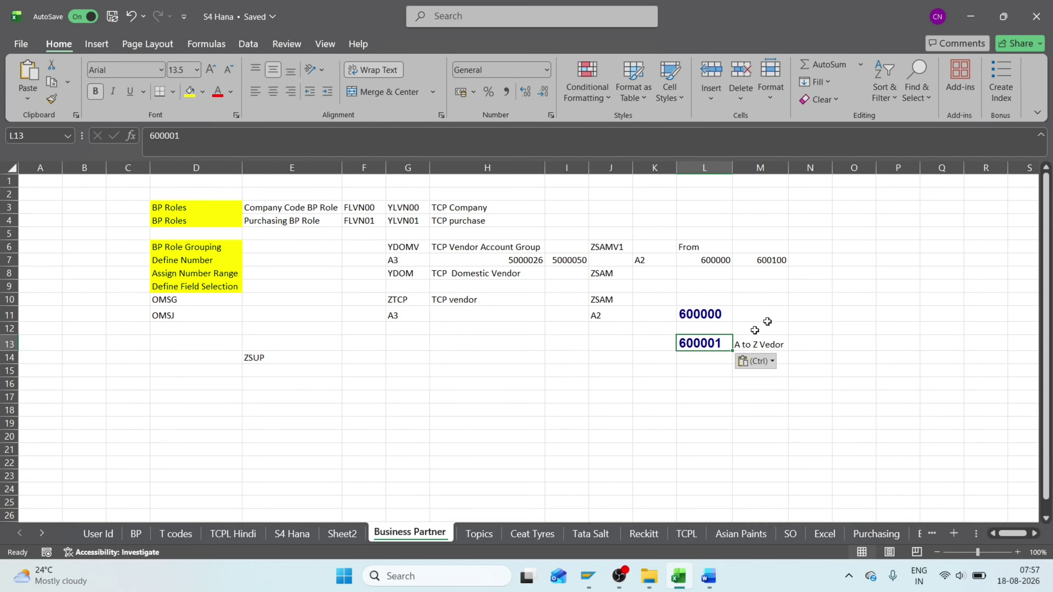
left_click(763, 295)
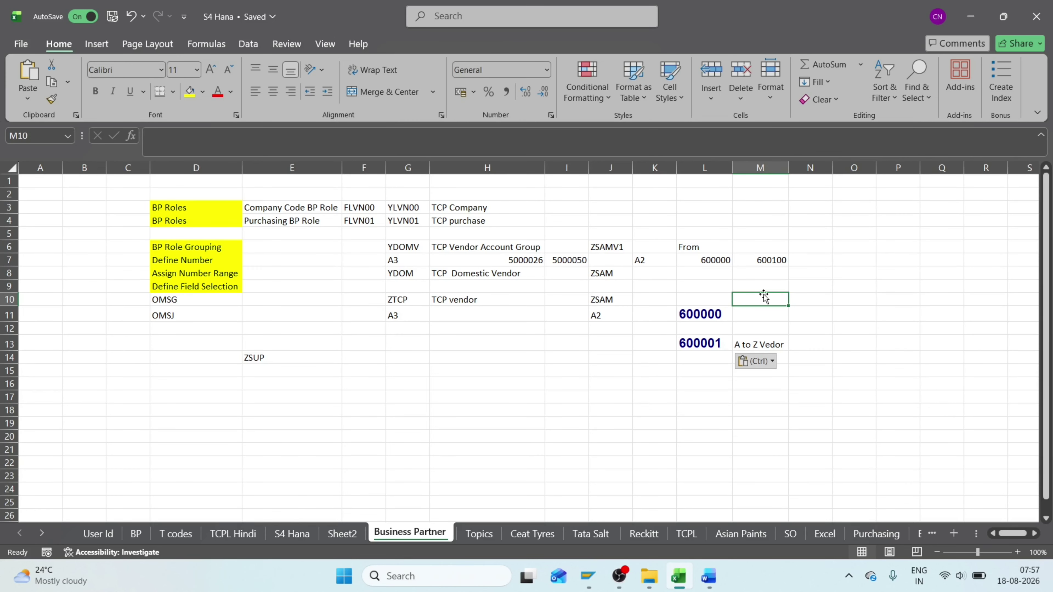
key("alt+Tab")
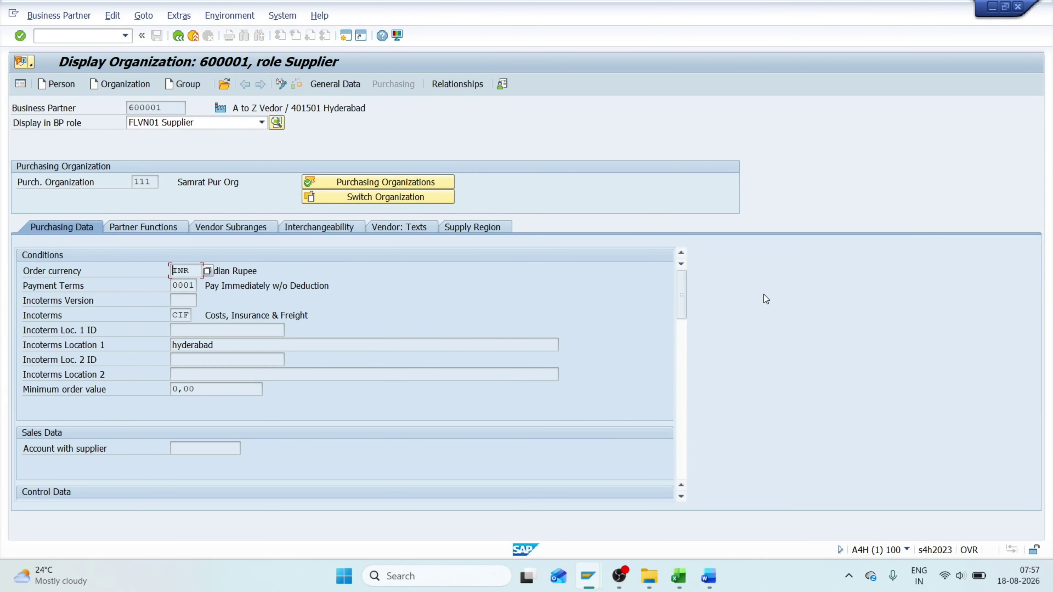
key("alt+Tab")
key("alt+Tab")
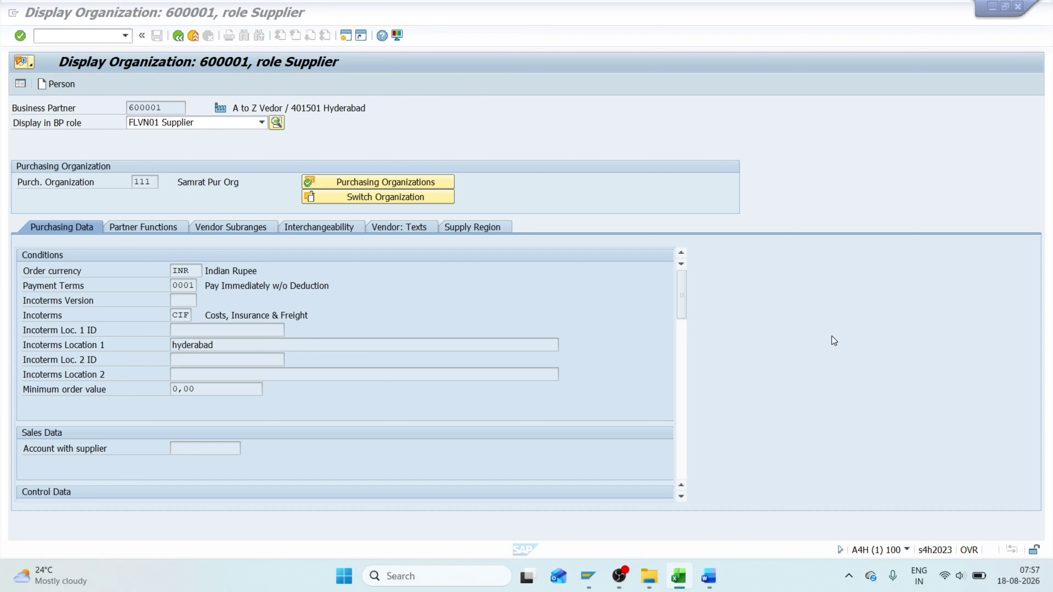